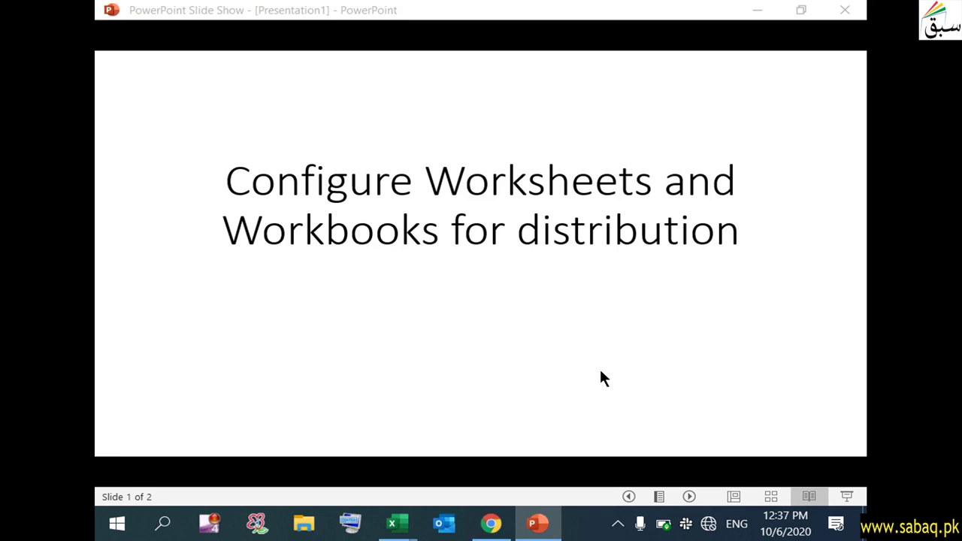
# - Advance the slide show to slide 2, 'Configure Worksheets and Workbooks for distribution'
pyautogui.click(602, 379)
pyautogui.click(602, 378)
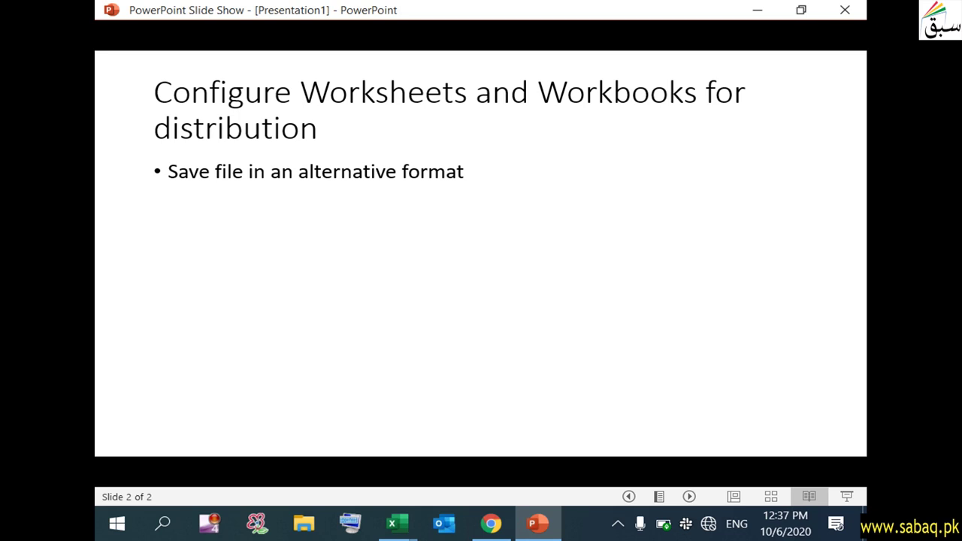
# - Reveal the Print Options, repeating headings, hidden properties and accessibility issues bullets one by one
pyautogui.press('Right')
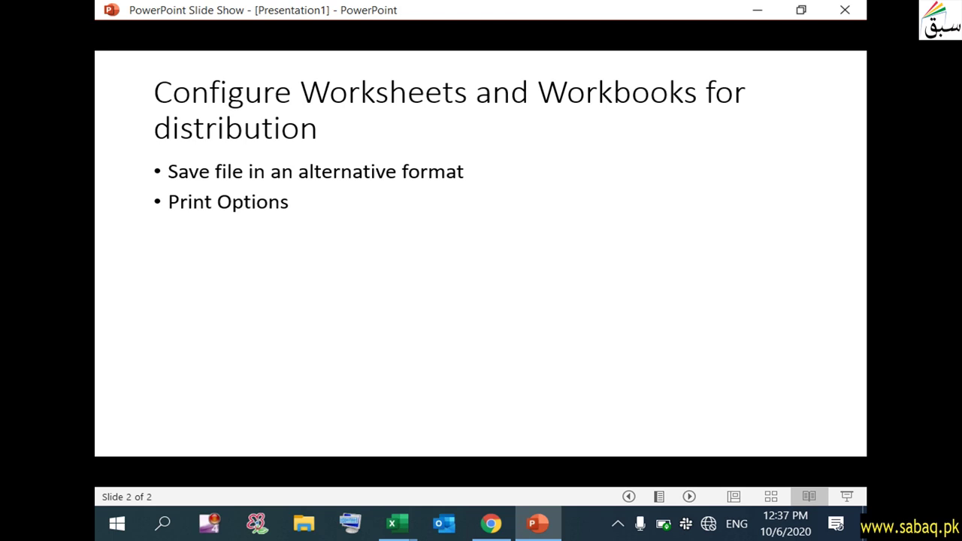
pyautogui.press('Right')
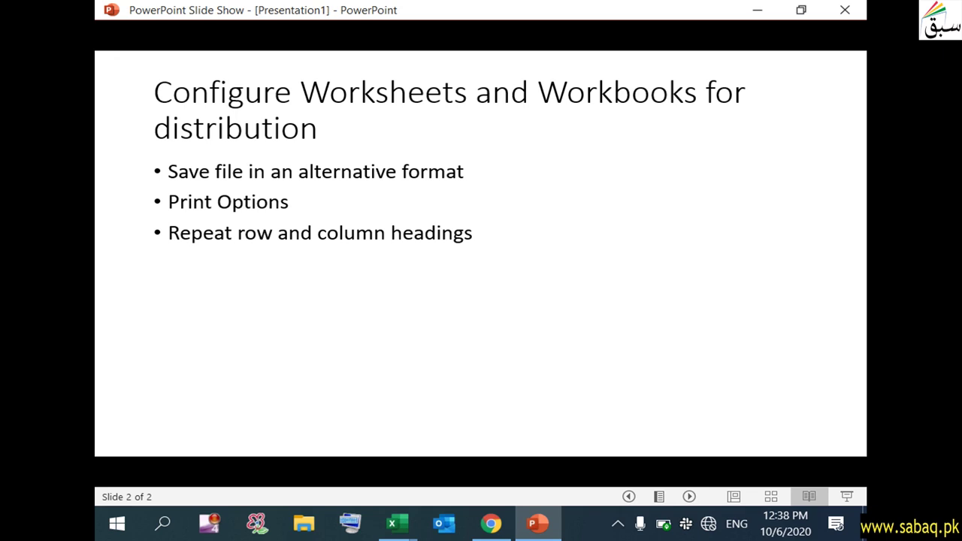
pyautogui.press('Right')
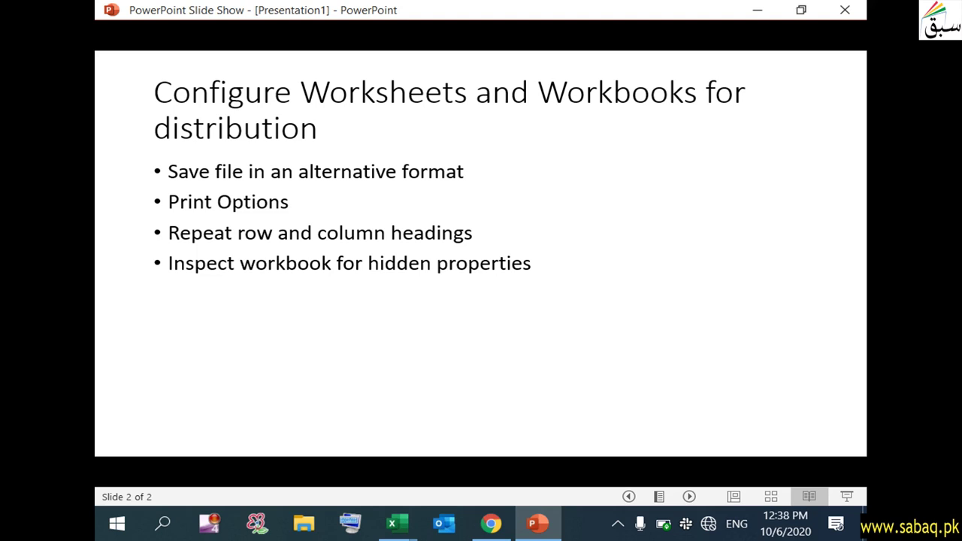
pyautogui.press('Right')
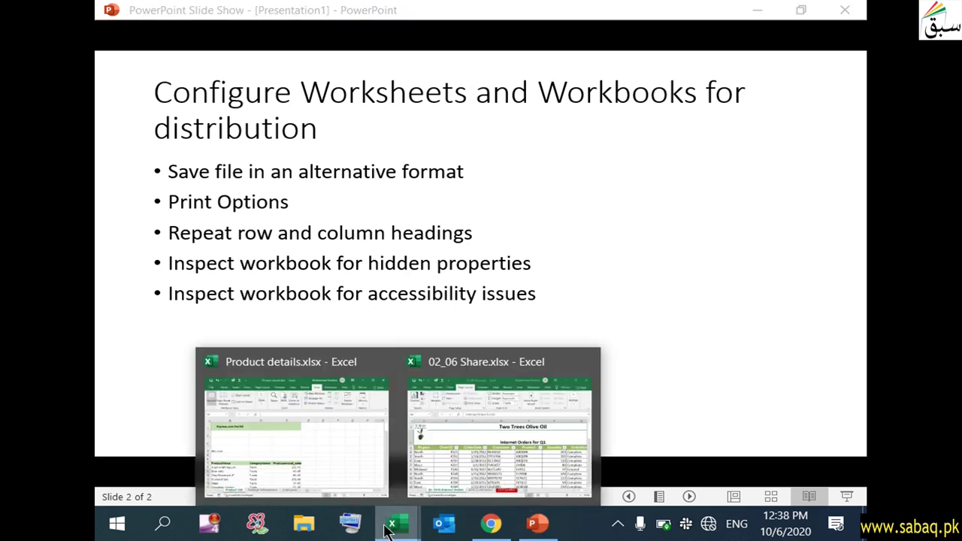
# - Switch to the Product details.xlsx workbook and bring up its Save As page
pyautogui.moveTo(397, 523)
pyautogui.click(350, 459)
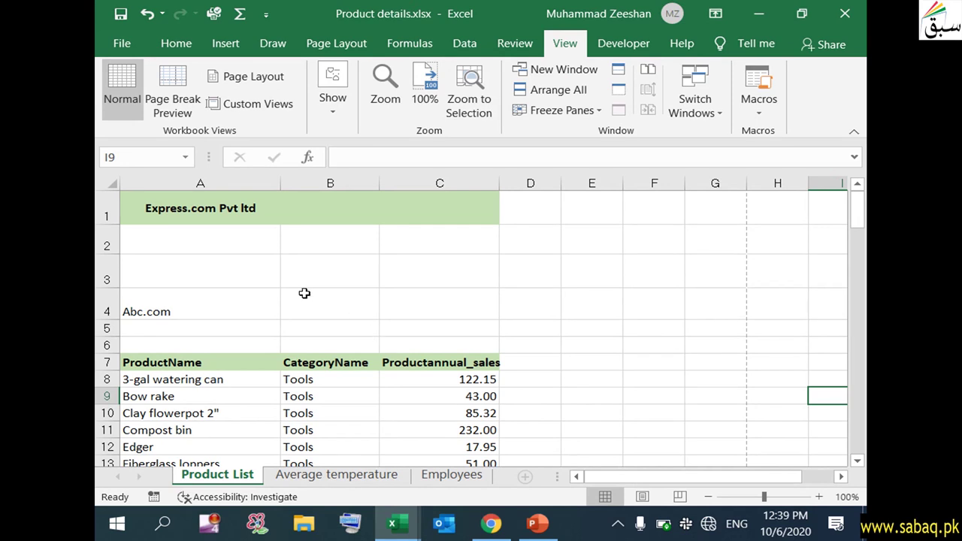
pyautogui.click(128, 45)
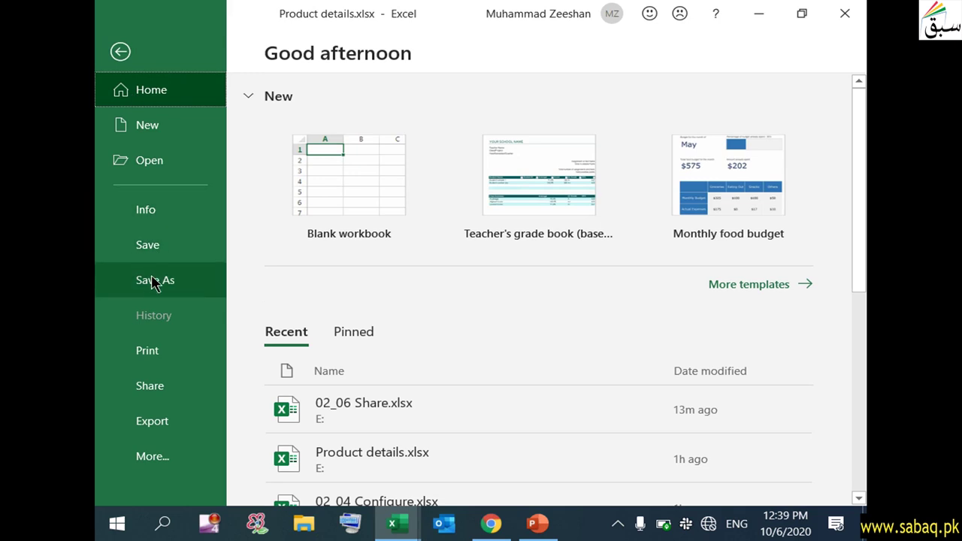
pyautogui.click(179, 291)
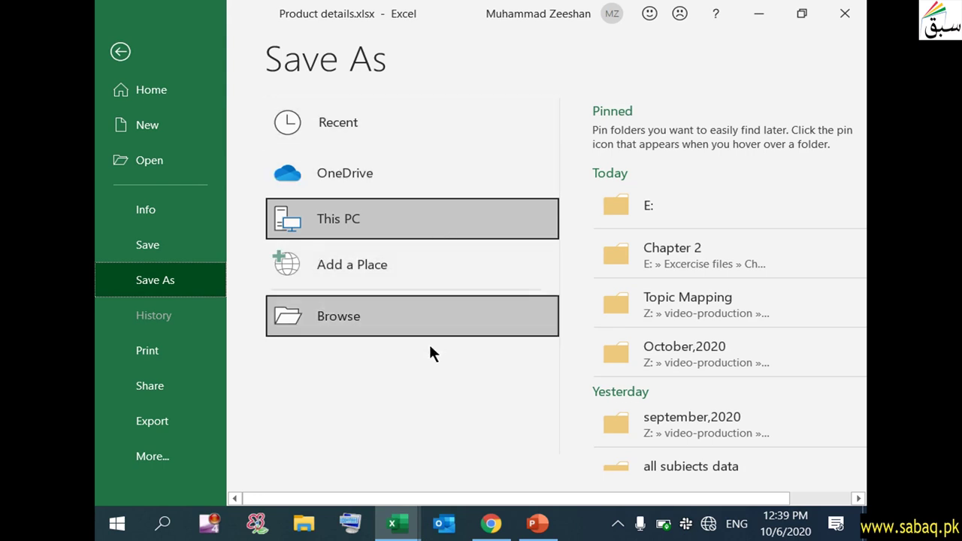
# - Browse to the Desktop as the destination folder
pyautogui.click(353, 331)
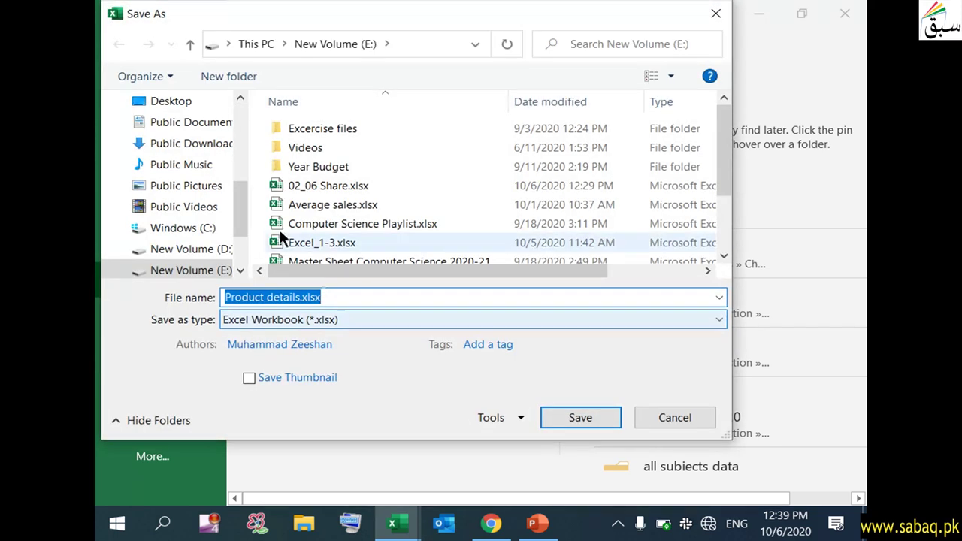
pyautogui.click(240, 132)
pyautogui.moveTo(240, 140); pyautogui.dragTo(242, 181)
pyautogui.click(214, 204)
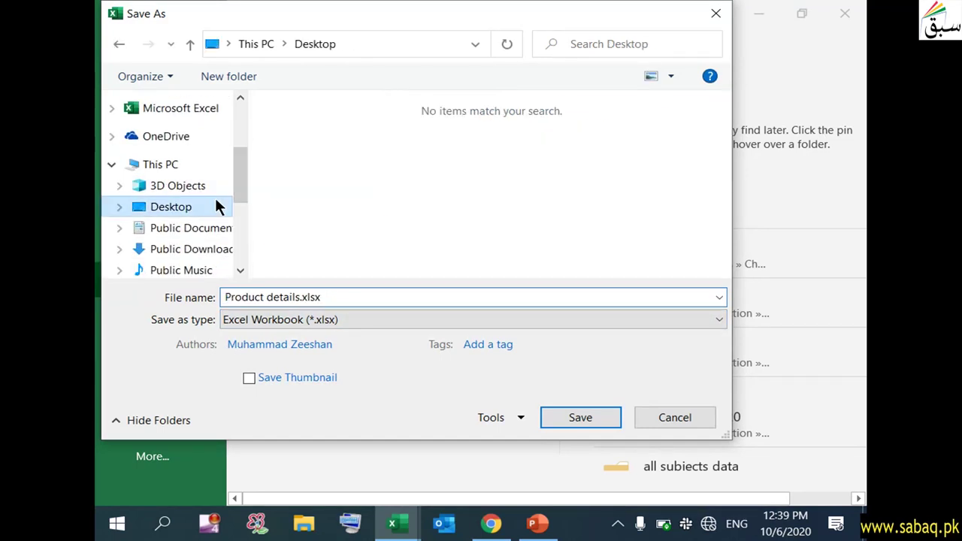
# - Save the file as Product details.pdf with Save as type set to PDF (*.pdf)
pyautogui.click(343, 296)
pyautogui.click(343, 296)
pyautogui.moveTo(226, 297); pyautogui.dragTo(301, 297)
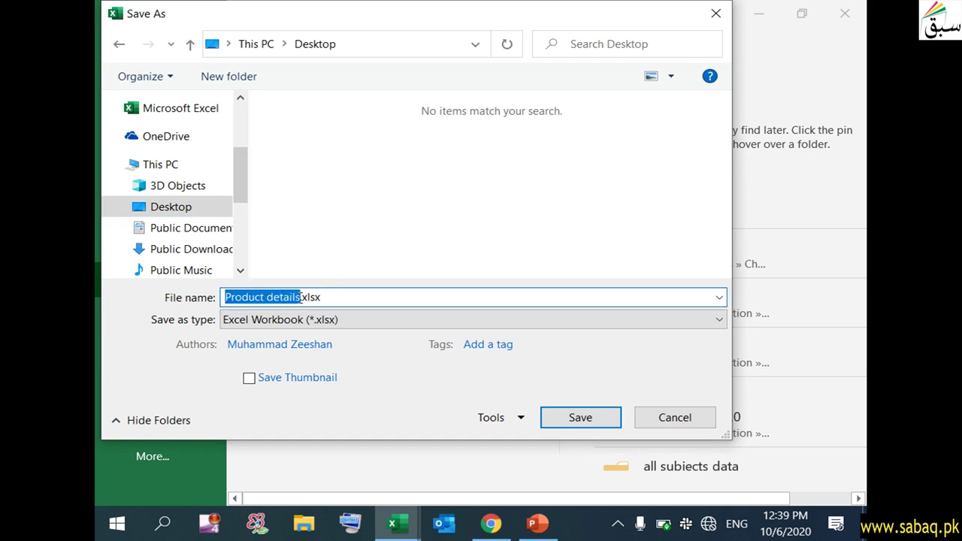
pyautogui.click(664, 319)
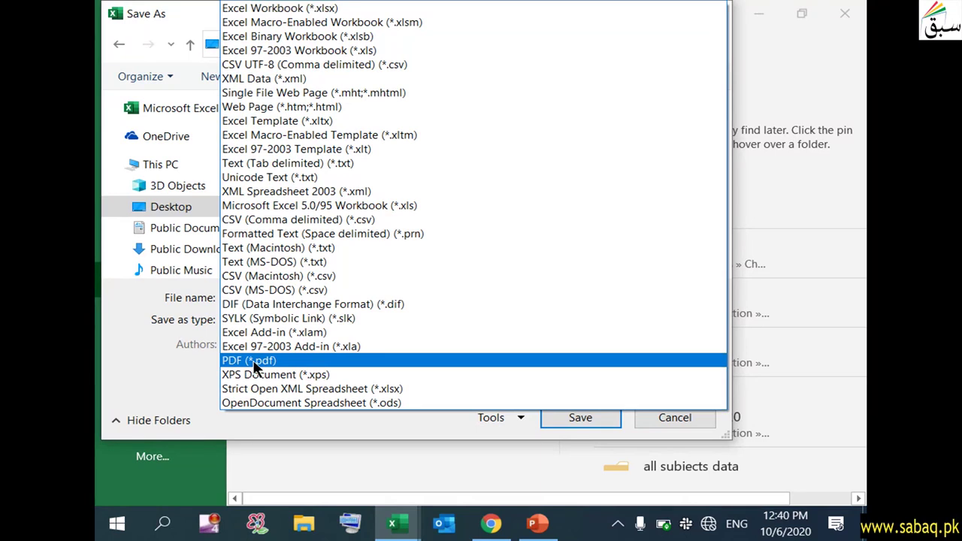
pyautogui.click(254, 363)
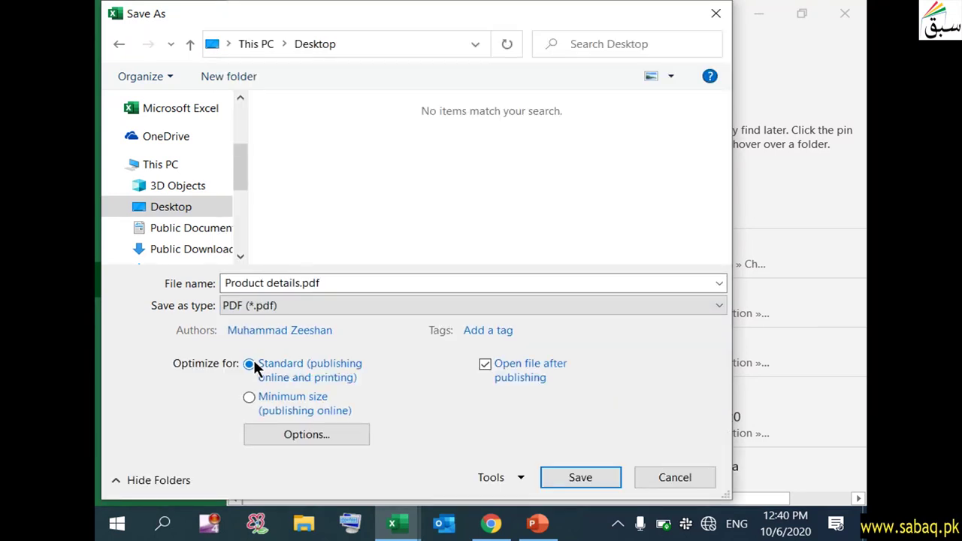
pyautogui.click(583, 479)
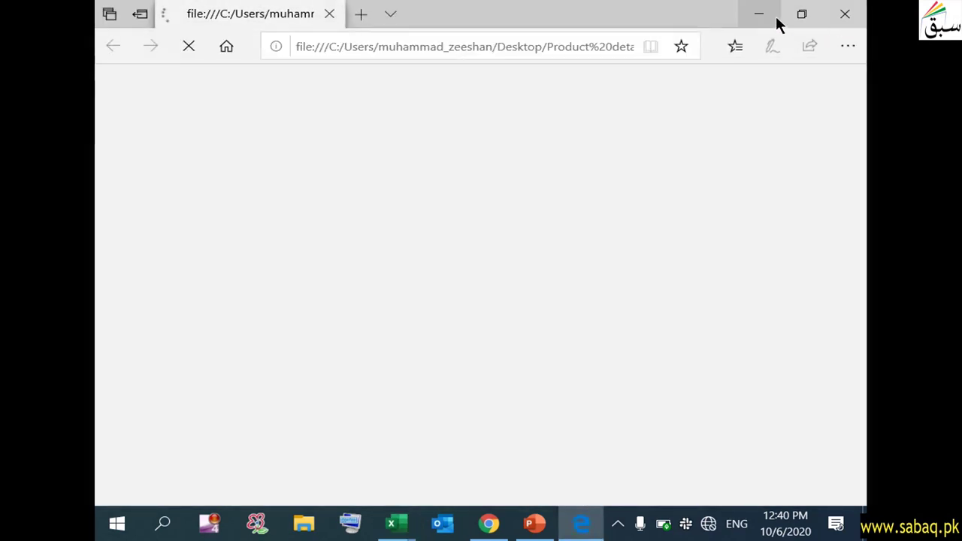
# - Minimize the browser, Excel and slide show windows to clear the desktop
pyautogui.click(774, 15)
pyautogui.click(770, 15)
pyautogui.click(769, 15)
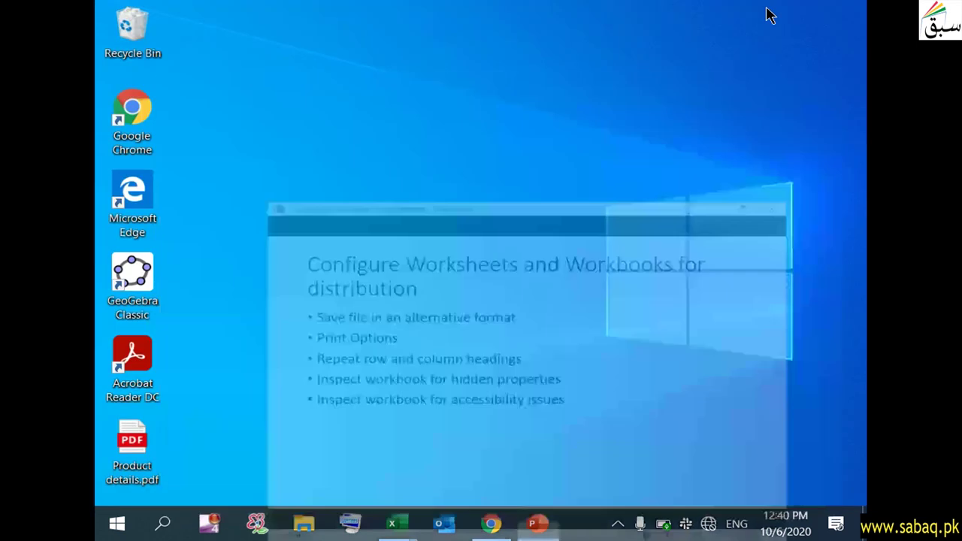
# - Move the Product details.pdf icon and open it with Adobe Acrobat Reader DC
pyautogui.moveTo(132, 440); pyautogui.dragTo(331, 87)
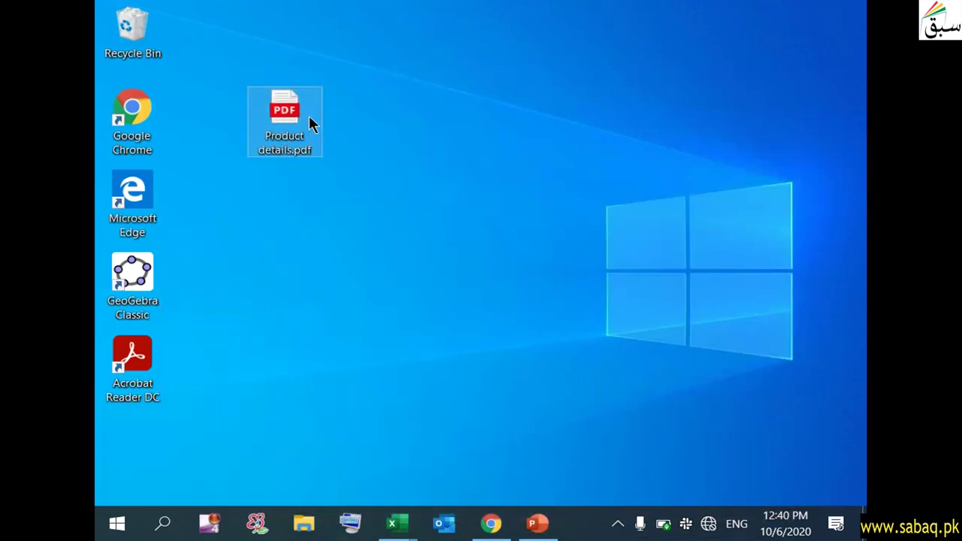
pyautogui.rightClick(294, 116)
pyautogui.moveTo(399, 209)
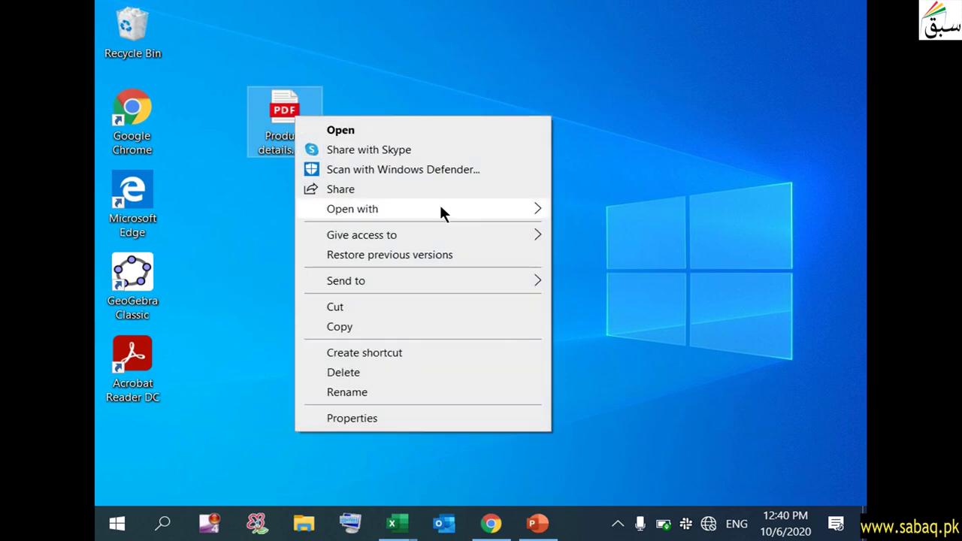
pyautogui.click(630, 211)
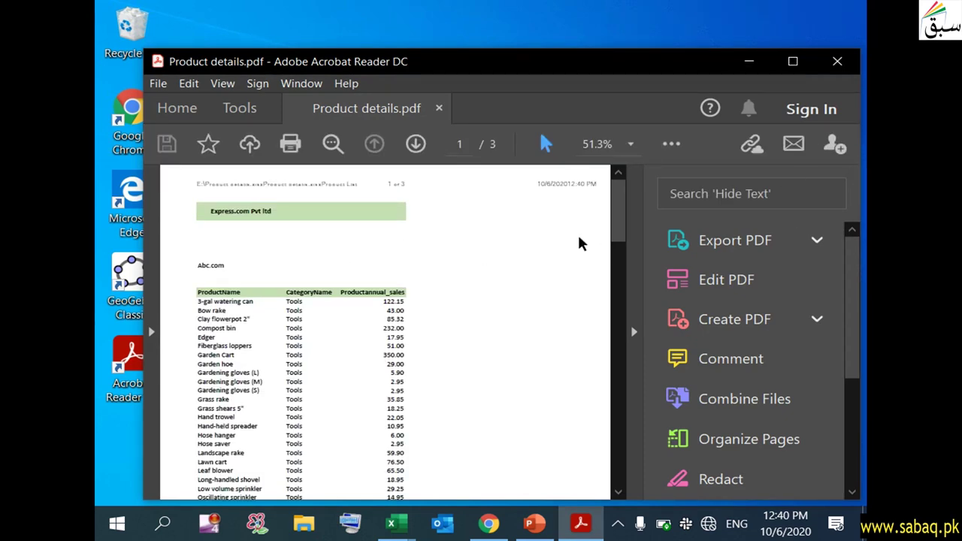
# - Zoom the PDF to 71%, scroll through the product table, then close Acrobat
pyautogui.click(634, 332)
pyautogui.scroll(-1, 449, 314)
pyautogui.scroll(-1, 261, 321)
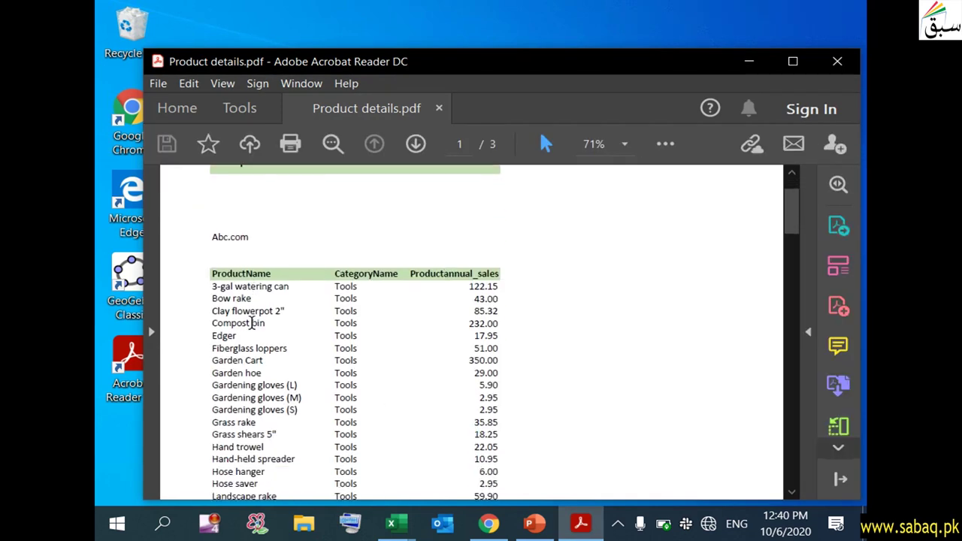
pyautogui.scroll(-5, 262, 321)
pyautogui.click(836, 62)
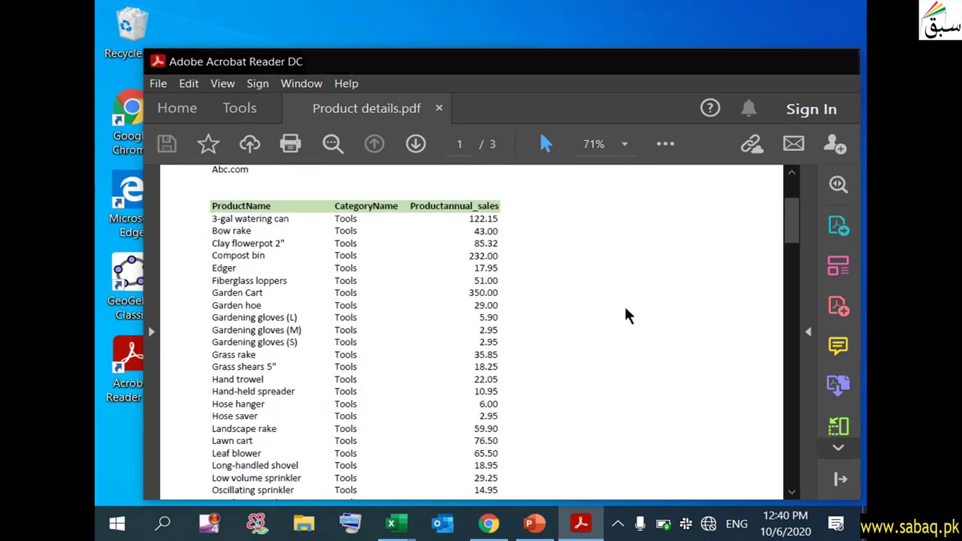
pyautogui.click(539, 524)
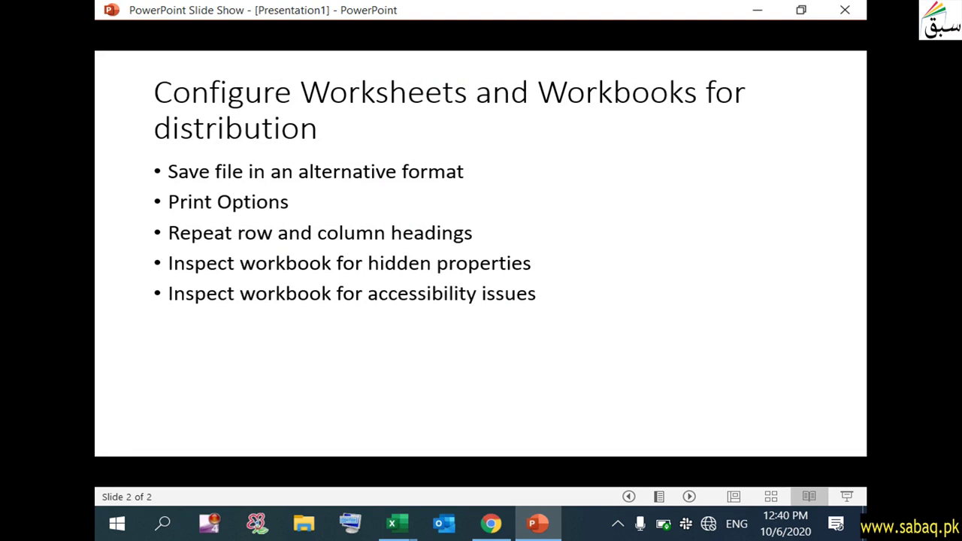
# - Show the Print page for Product details.xlsx, previewing page 1 of 3 at No Scaling
pyautogui.moveTo(397, 523)
pyautogui.click(337, 455)
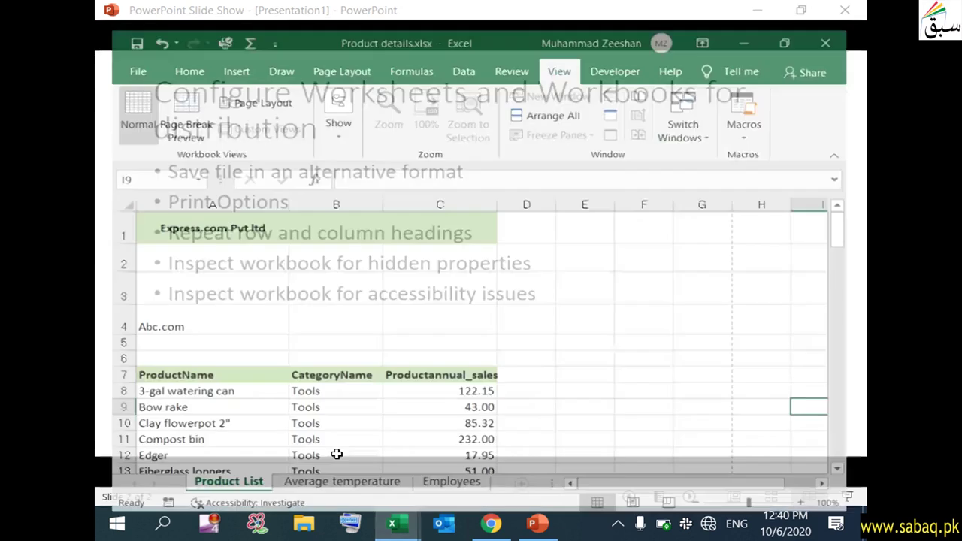
pyautogui.click(317, 280)
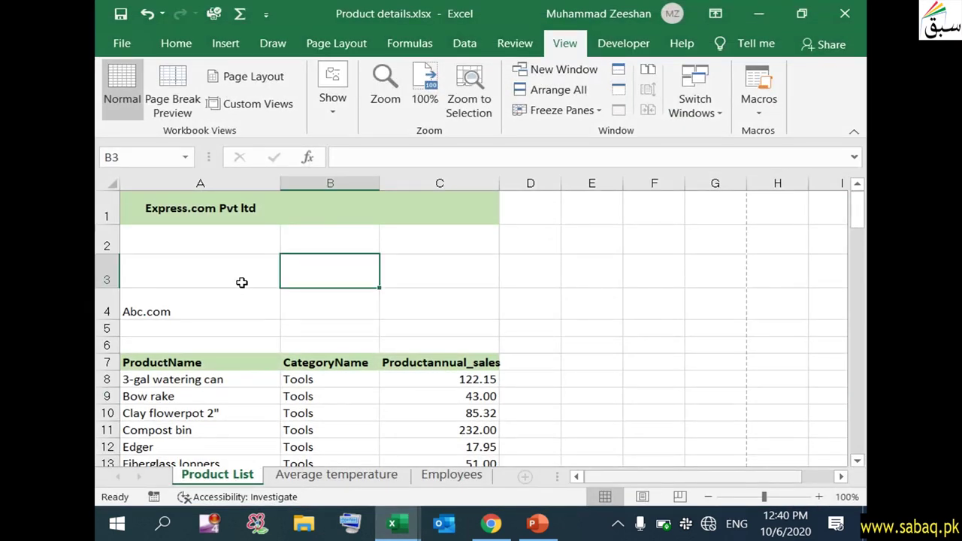
pyautogui.click(122, 43)
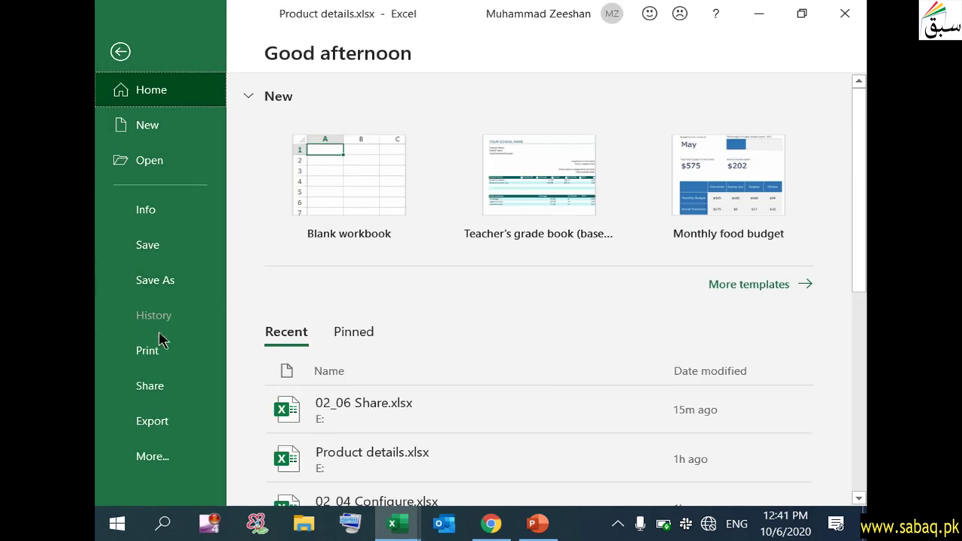
pyautogui.click(163, 351)
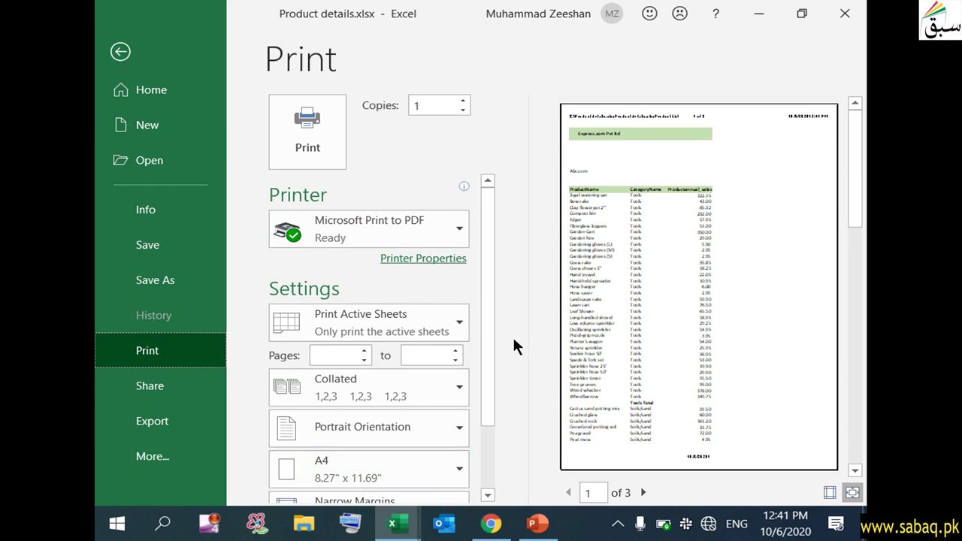
pyautogui.scroll(-3, 485, 349)
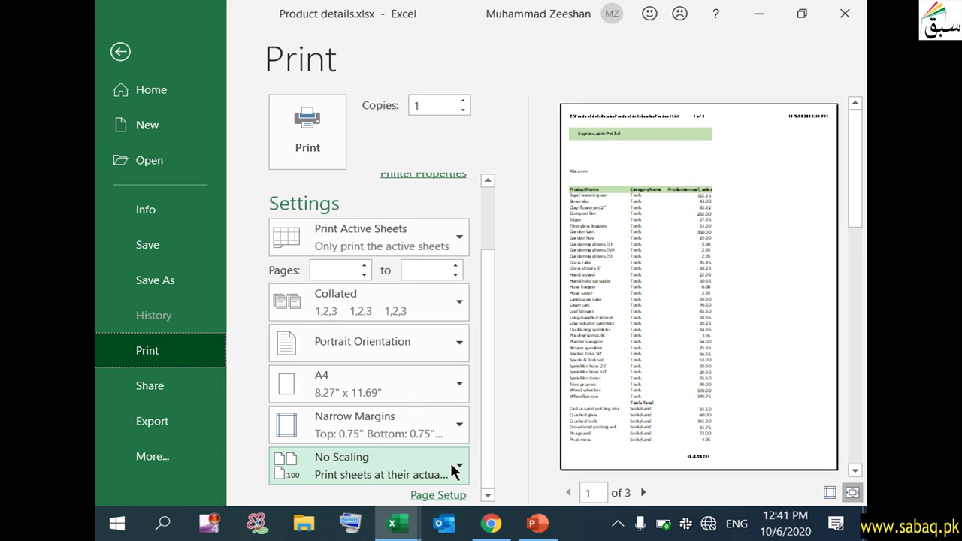
pyautogui.click(450, 460)
pyautogui.click(450, 463)
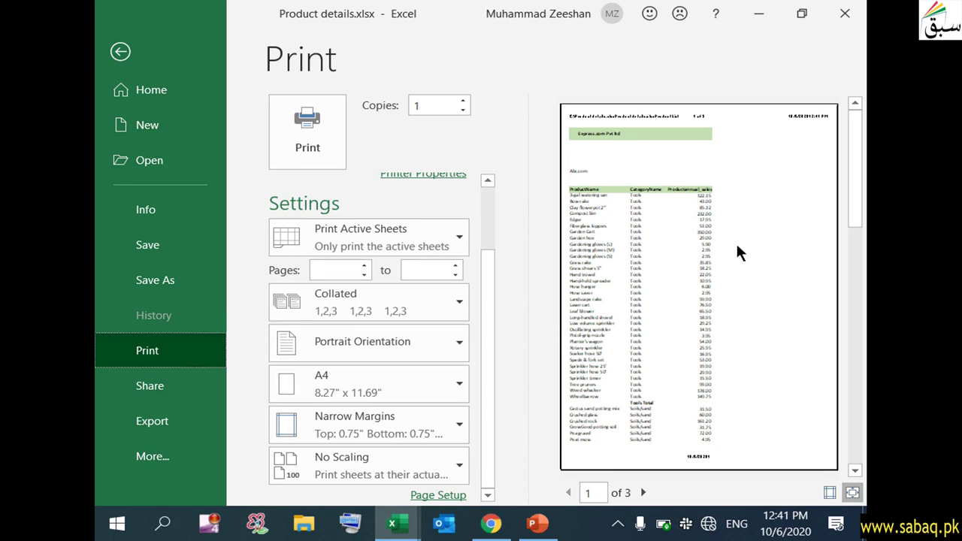
pyautogui.click(644, 492)
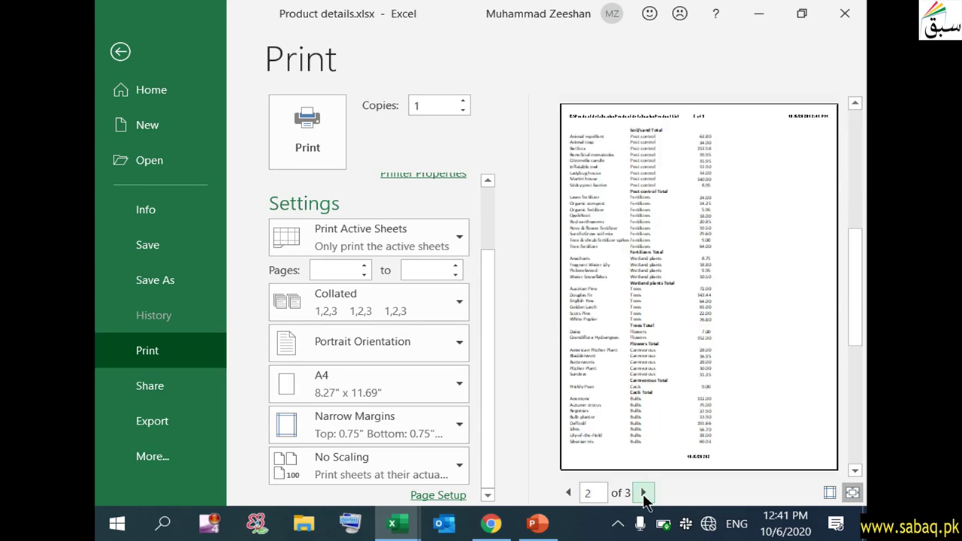
pyautogui.click(644, 493)
pyautogui.click(570, 492)
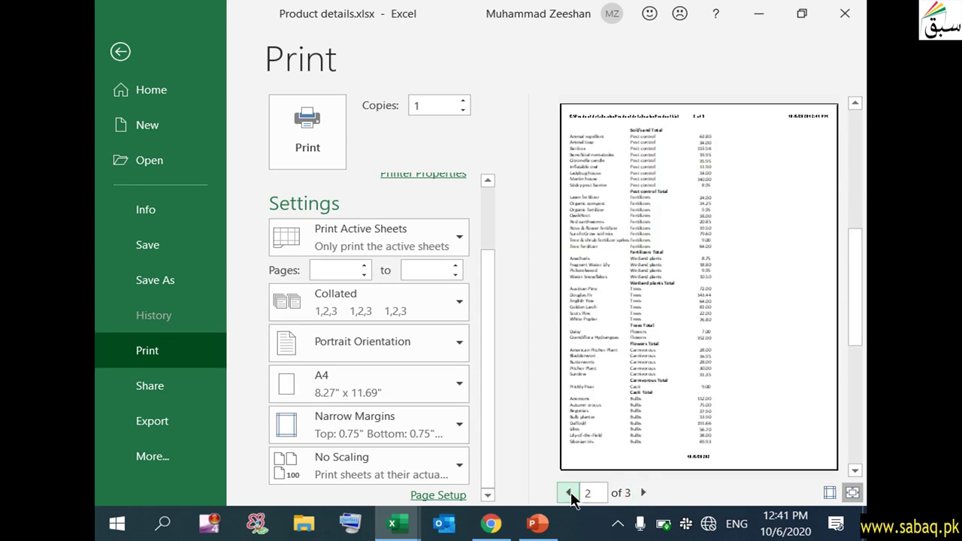
pyautogui.click(570, 492)
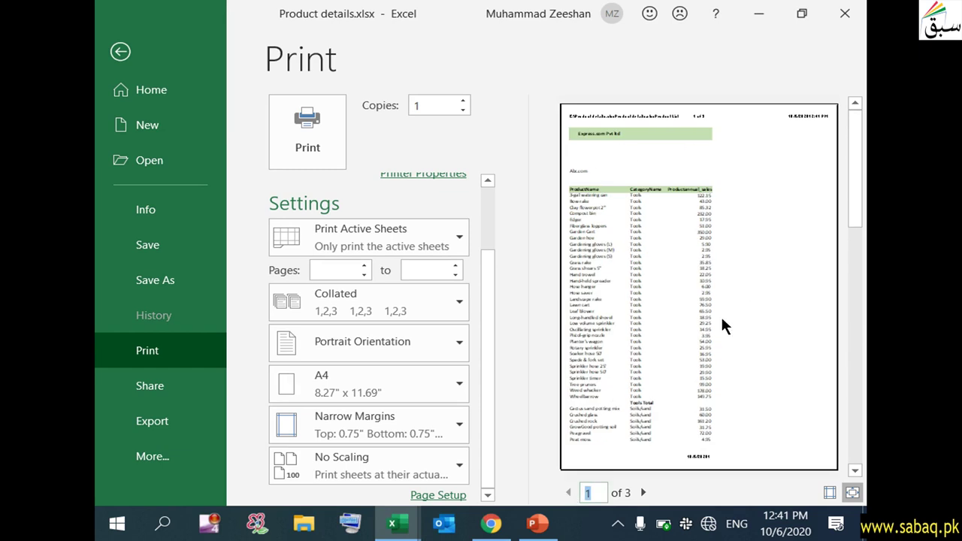
pyautogui.click(460, 470)
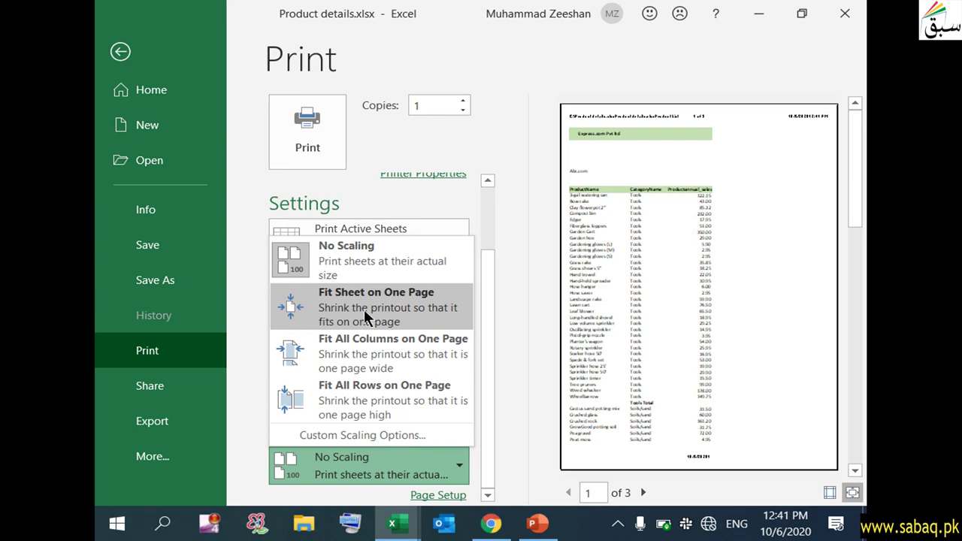
# - Try Fit Sheet on One Page, revert to No Scaling, then switch to 02_06 Share.xlsx
pyautogui.click(364, 310)
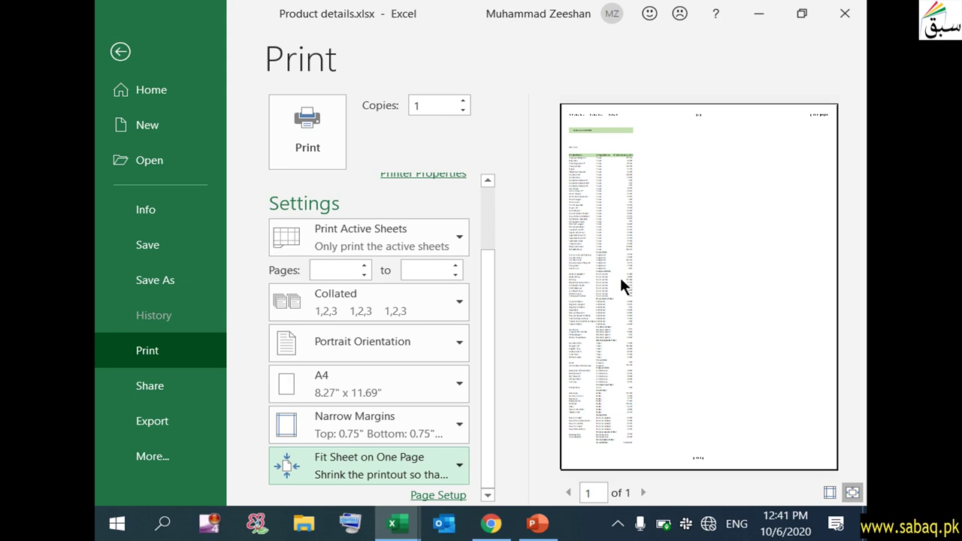
pyautogui.click(452, 460)
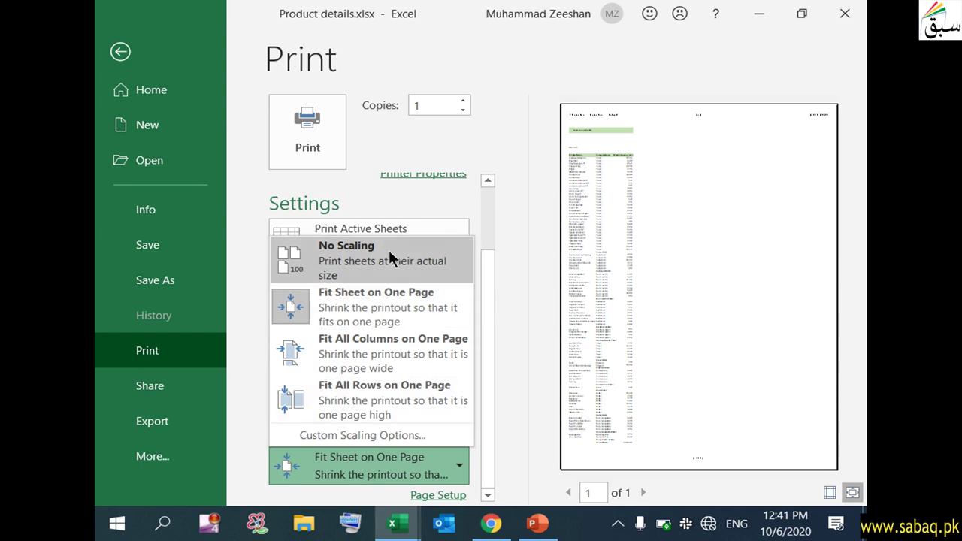
pyautogui.press('Escape')
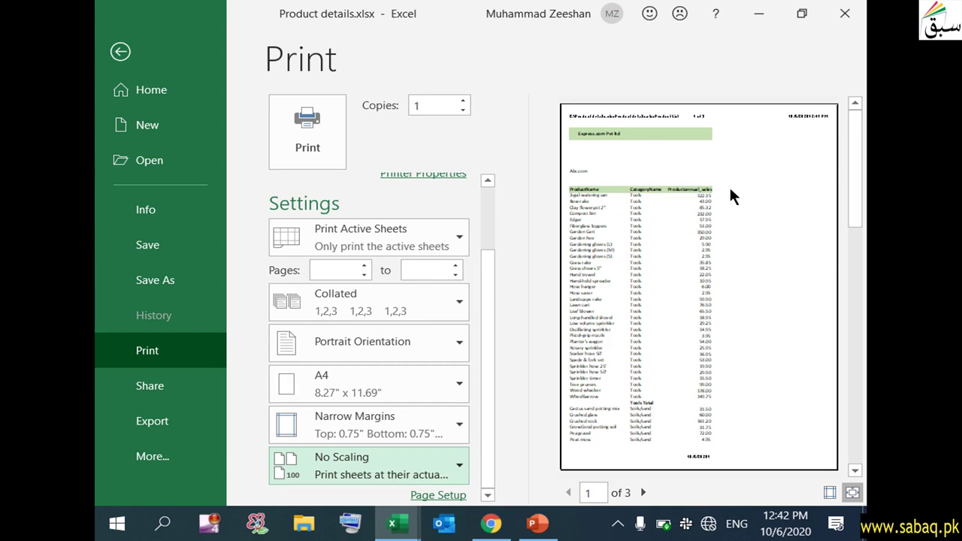
pyautogui.click(486, 427)
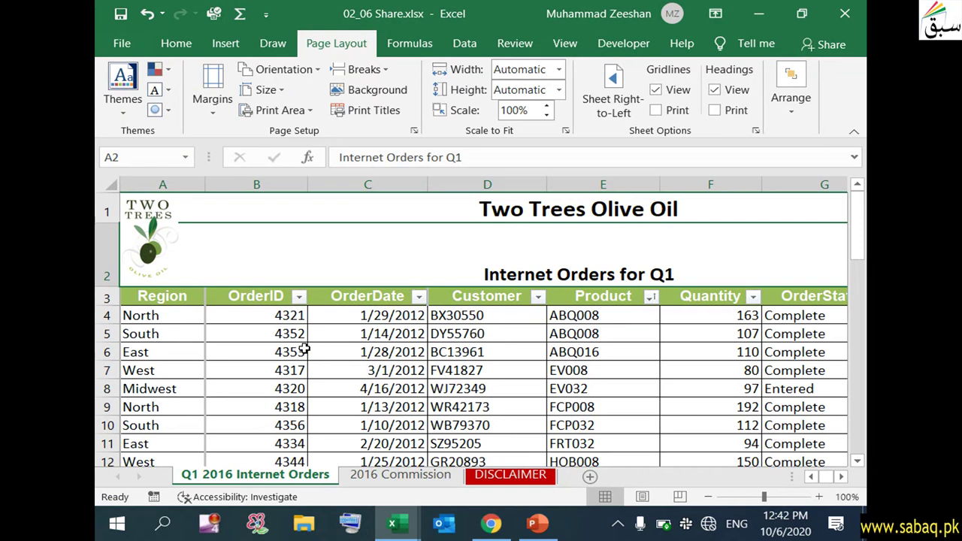
# - Select columns A and B of the Two Trees Olive Oil orders and preview the printout
pyautogui.click(615, 209)
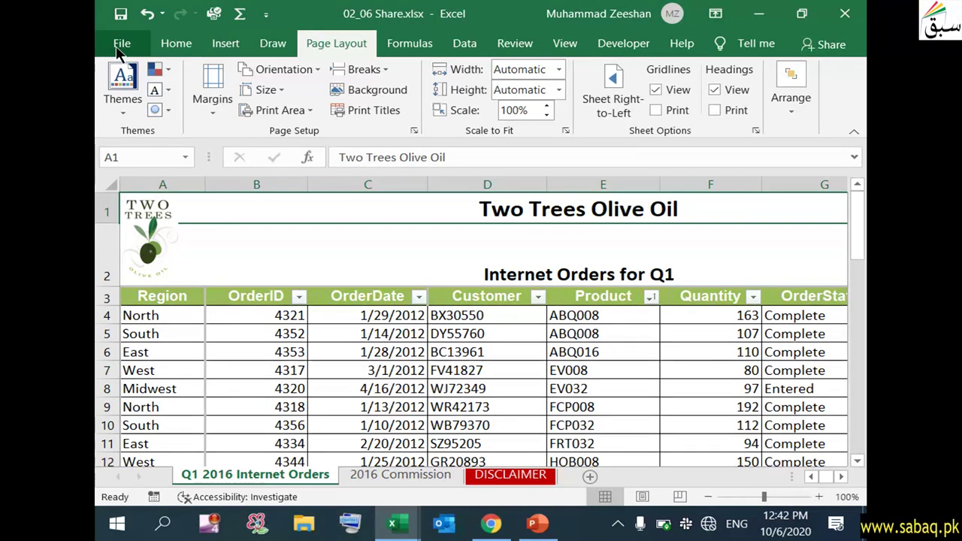
pyautogui.click(181, 185)
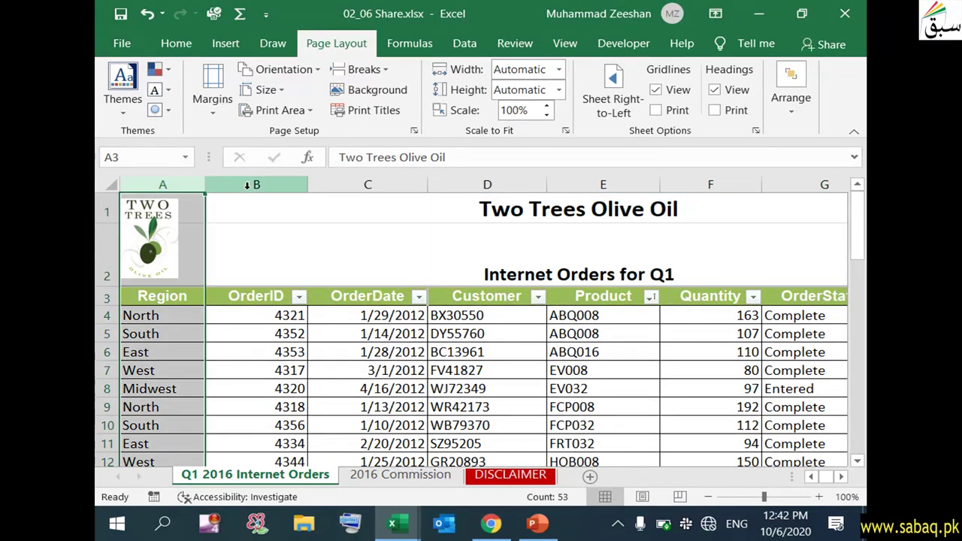
pyautogui.click(235, 181)
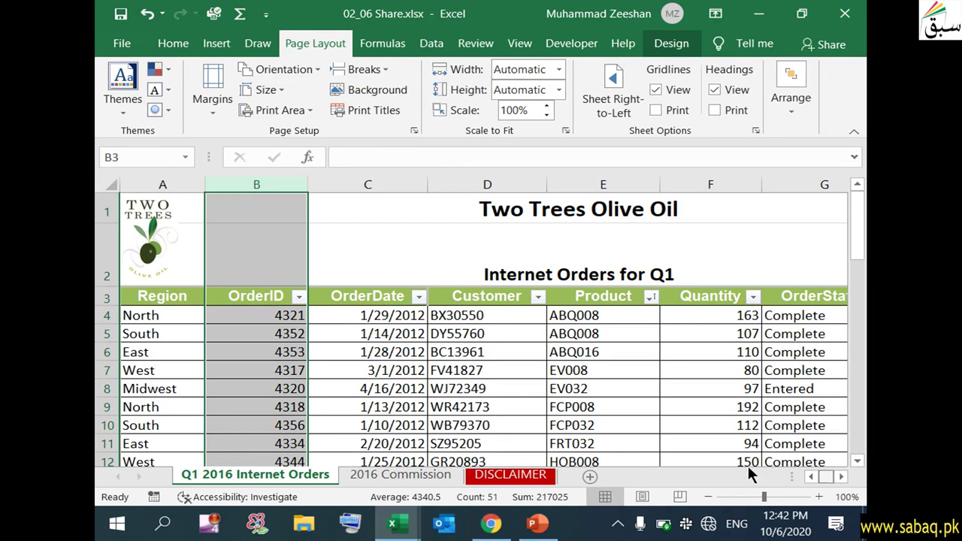
pyautogui.click(122, 42)
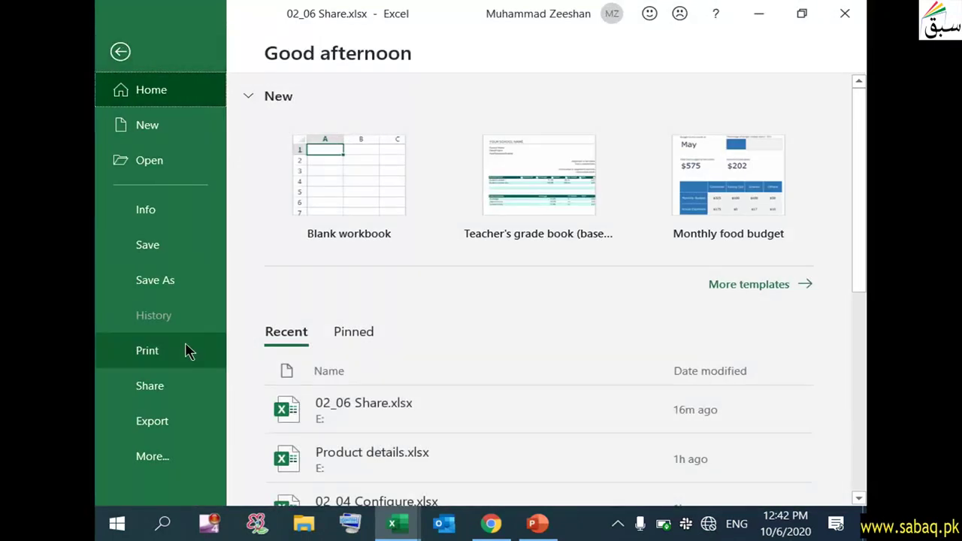
pyautogui.click(189, 352)
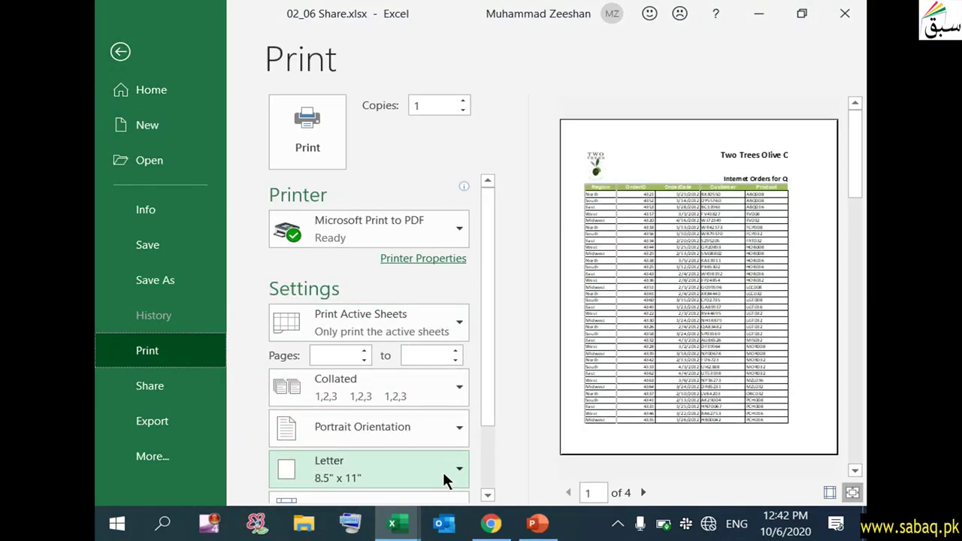
pyautogui.scroll(-1, 443, 479)
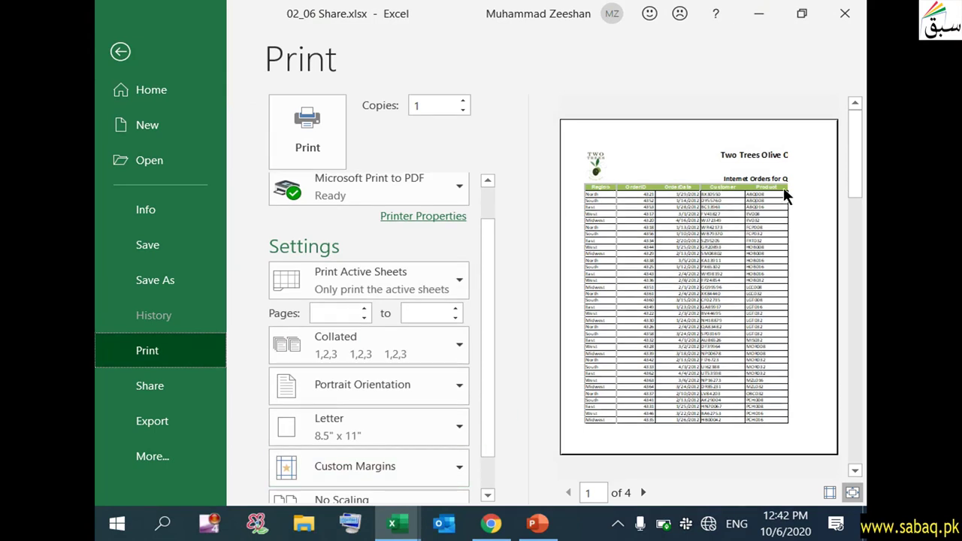
pyautogui.scroll(-1, 442, 471)
# - Change scaling to Fit All Columns, then Fit All Rows on One Page, checking both preview pages
pyautogui.click(445, 464)
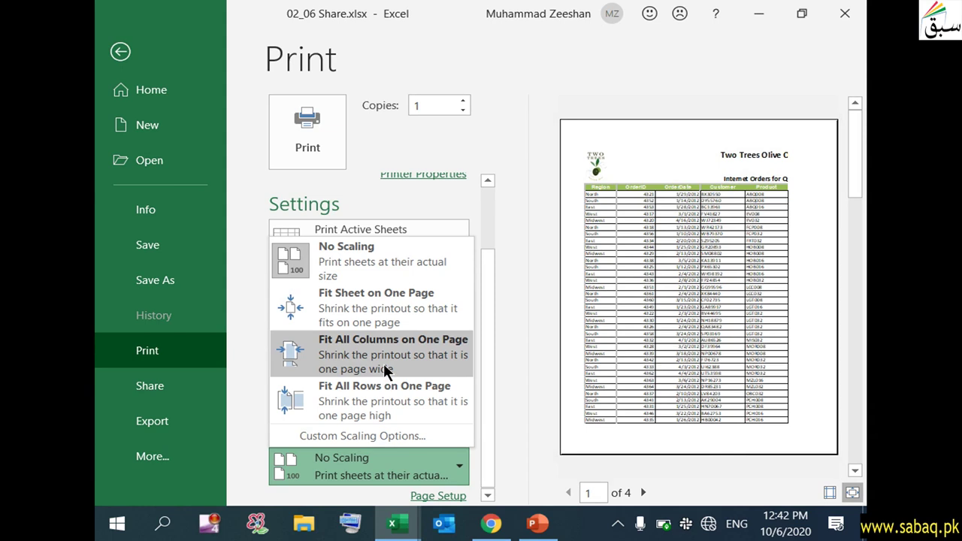
pyautogui.click(407, 349)
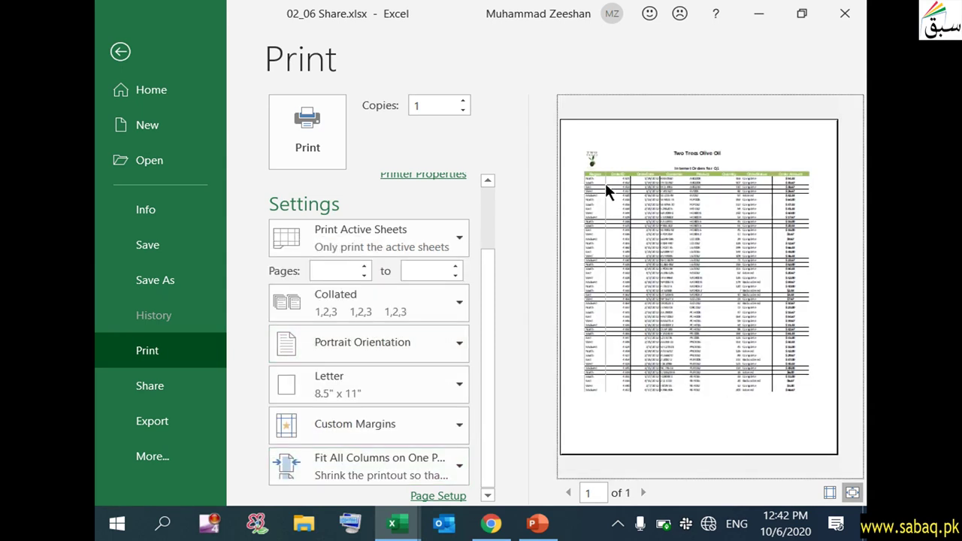
pyautogui.click(457, 467)
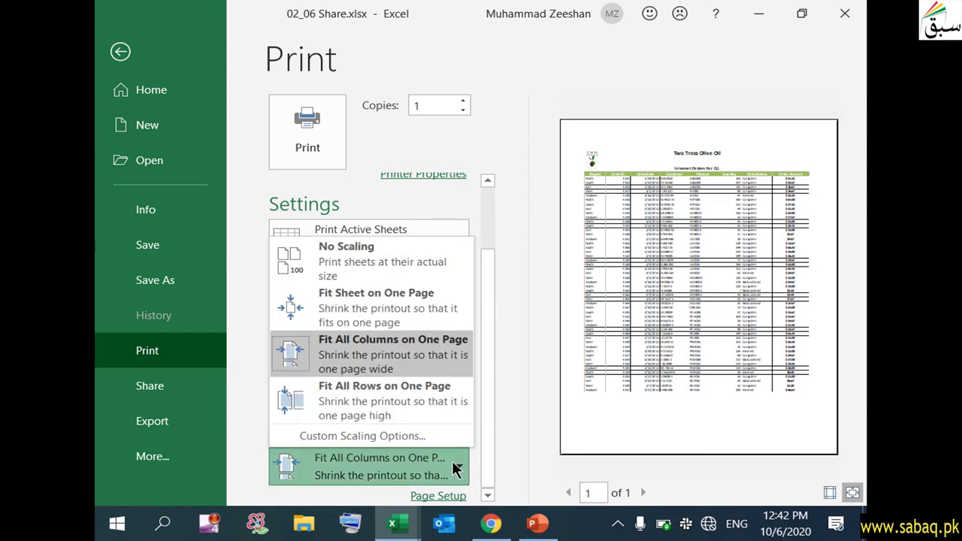
pyautogui.click(442, 396)
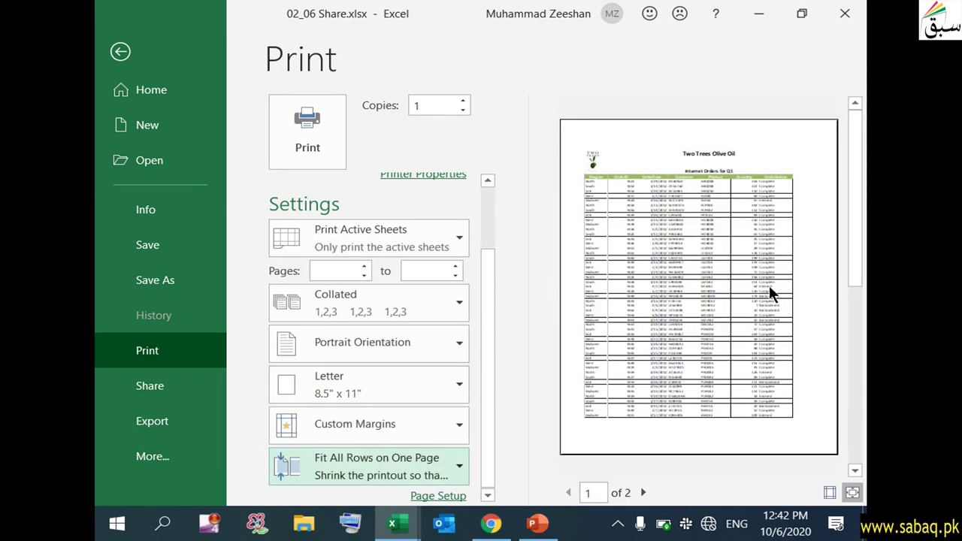
pyautogui.click(643, 493)
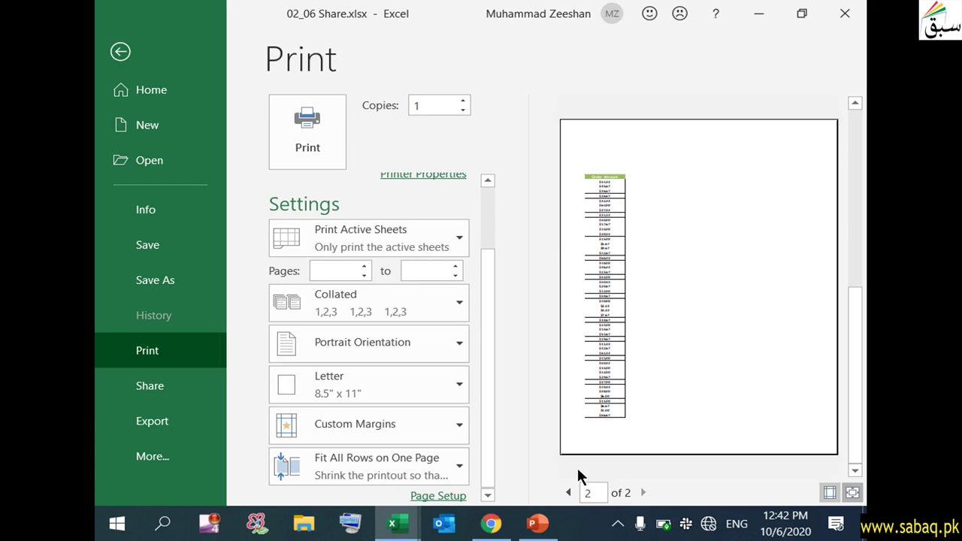
pyautogui.click(569, 493)
pyautogui.click(458, 470)
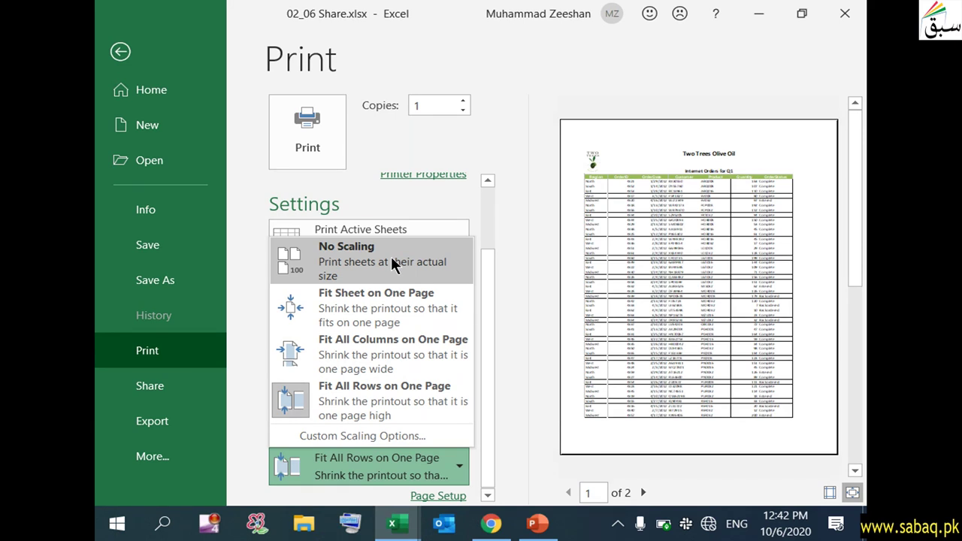
pyautogui.click(497, 426)
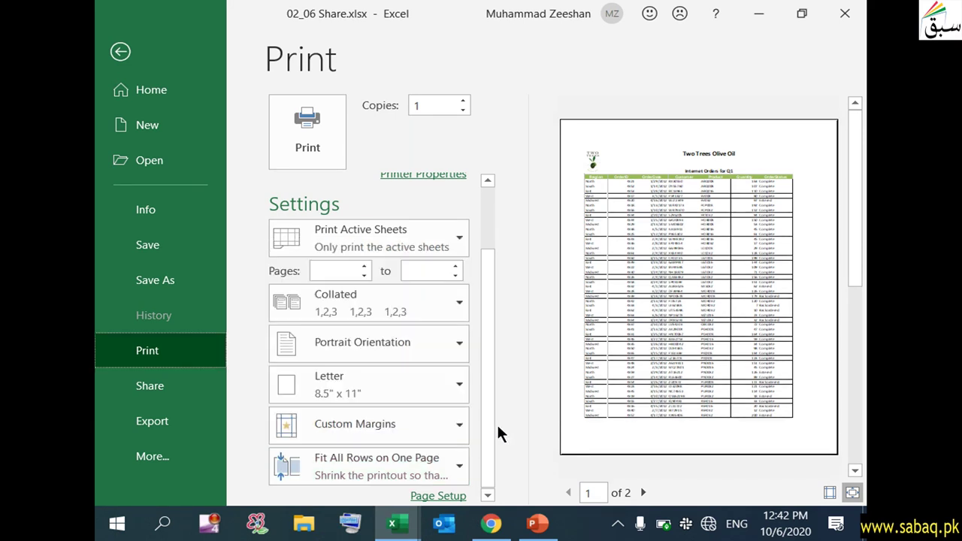
pyautogui.click(538, 524)
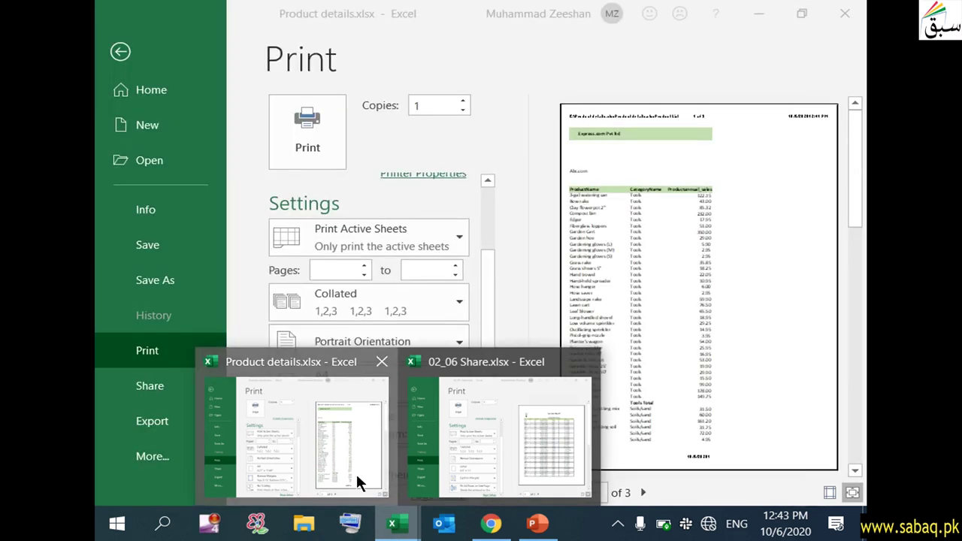
pyautogui.click(359, 482)
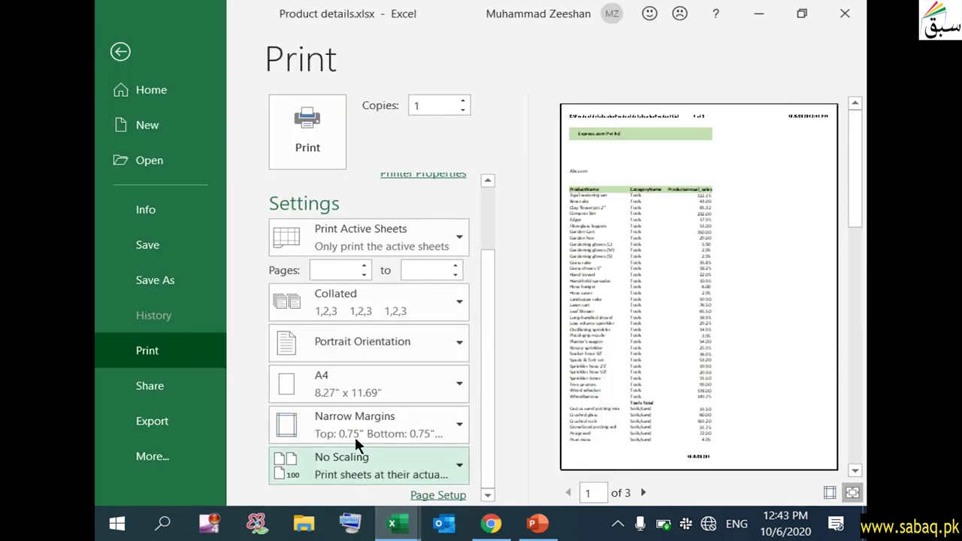
# - Return to the worksheet and select the row 7 headers ProductName, CategoryName and Productannual_sales
pyautogui.click(116, 50)
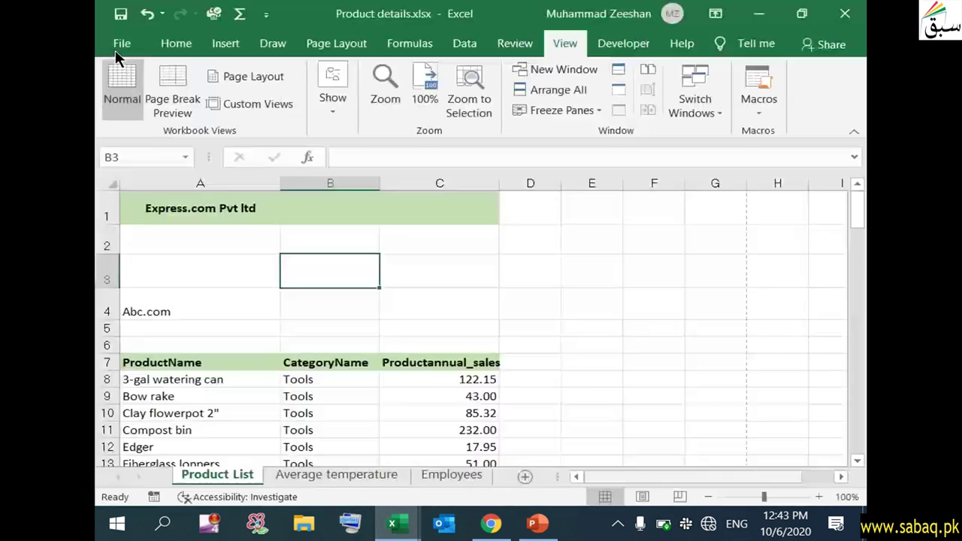
pyautogui.scroll(-2, 350, 333)
pyautogui.scroll(1, 350, 334)
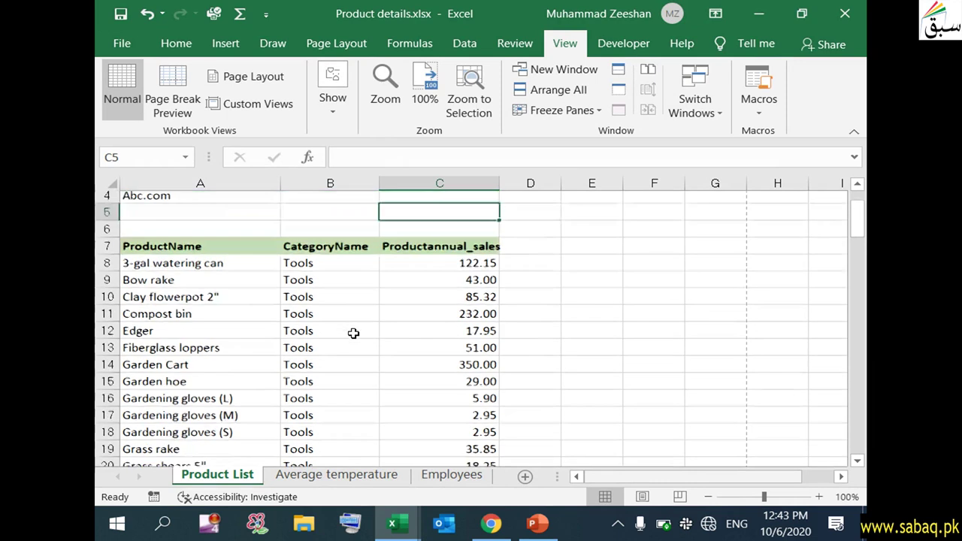
pyautogui.scroll(-1, 352, 332)
pyautogui.scroll(-1, 353, 333)
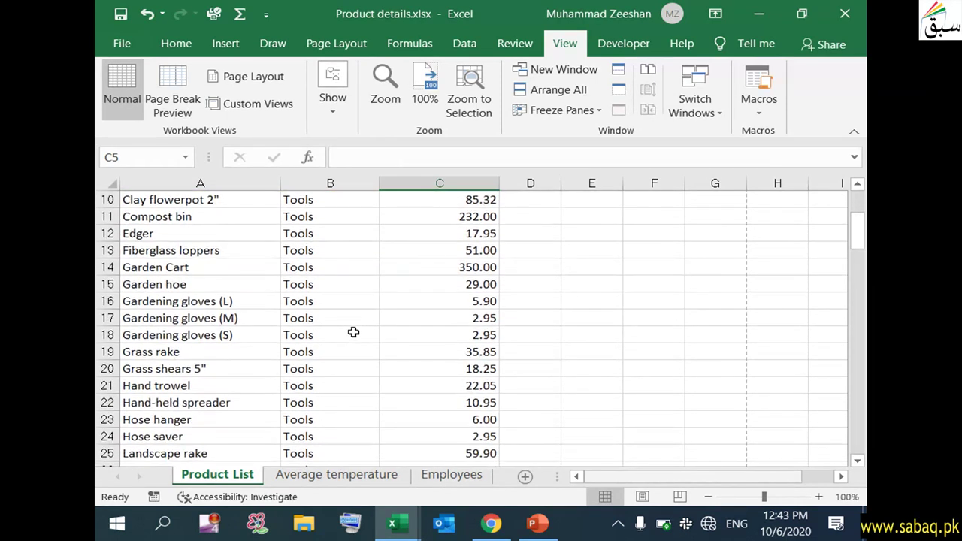
pyautogui.scroll(2, 354, 332)
pyautogui.click(230, 267)
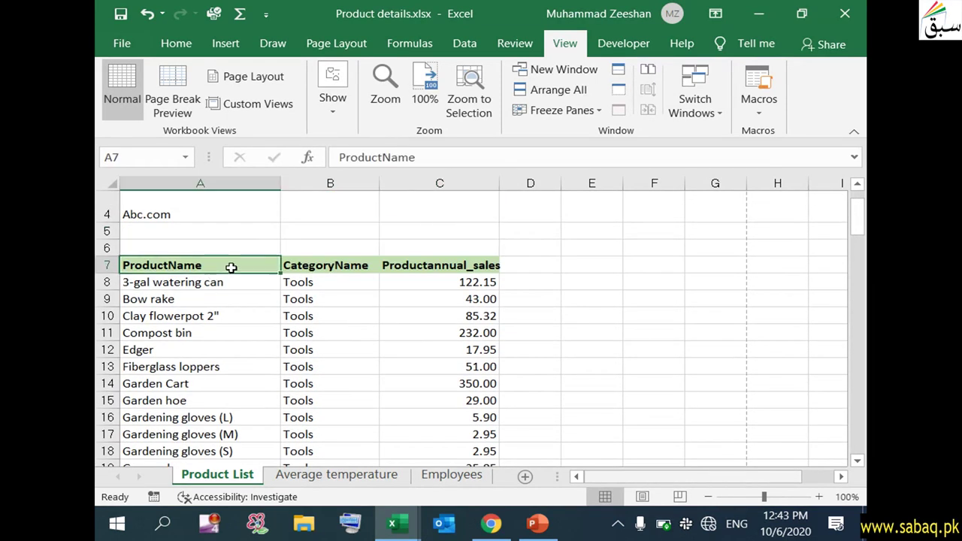
pyautogui.click(306, 264)
pyautogui.click(447, 265)
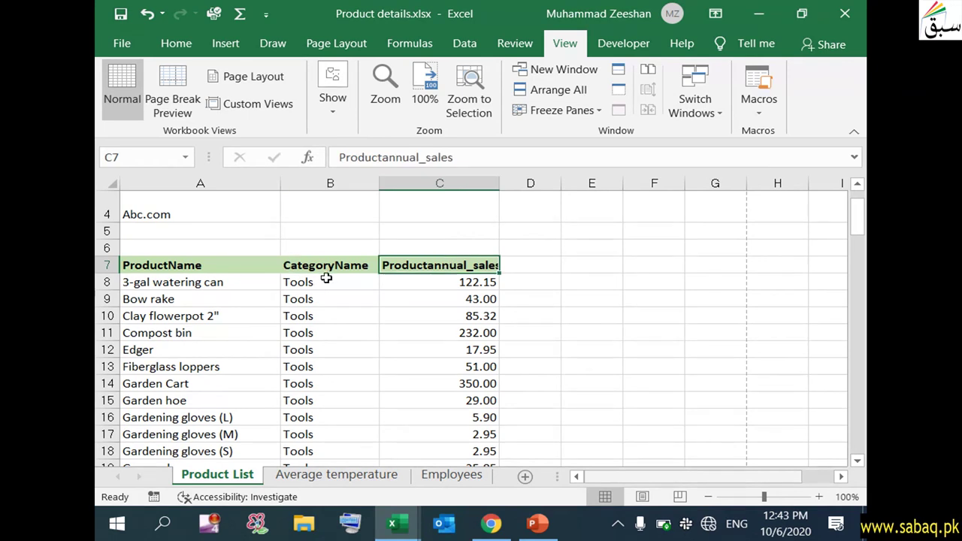
pyautogui.click(268, 261)
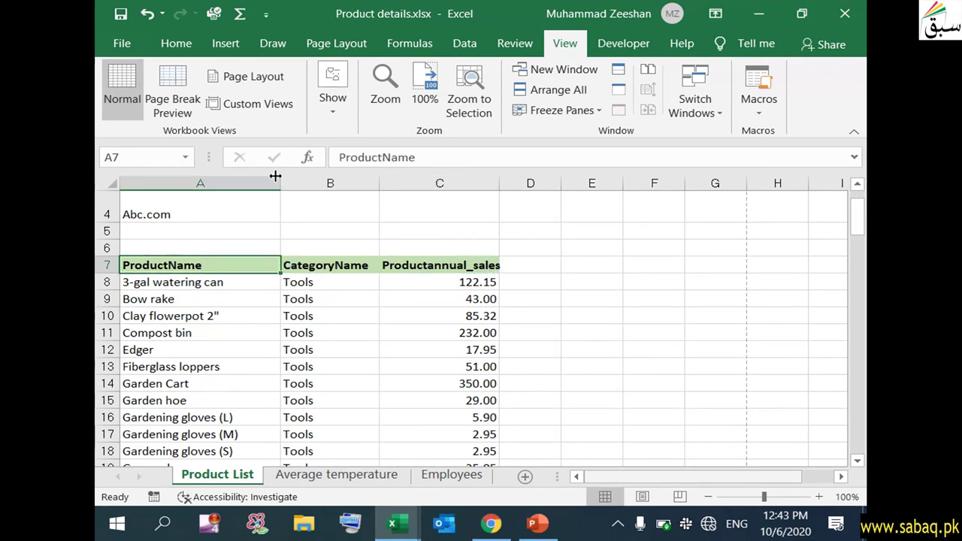
# - Set Print Titles rows to repeat at top to $7:$7 and open the print preview
pyautogui.click(319, 45)
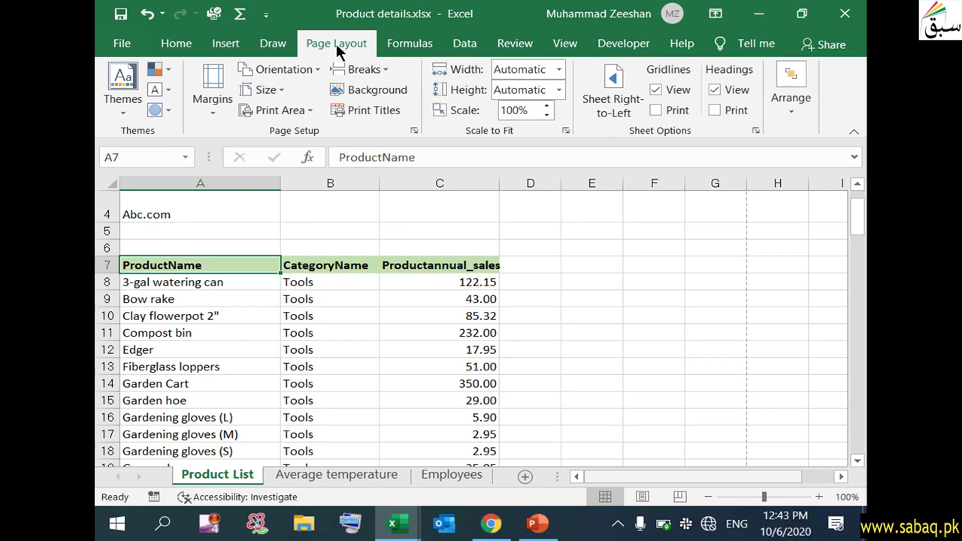
pyautogui.click(387, 108)
pyautogui.moveTo(349, 39); pyautogui.dragTo(626, 40)
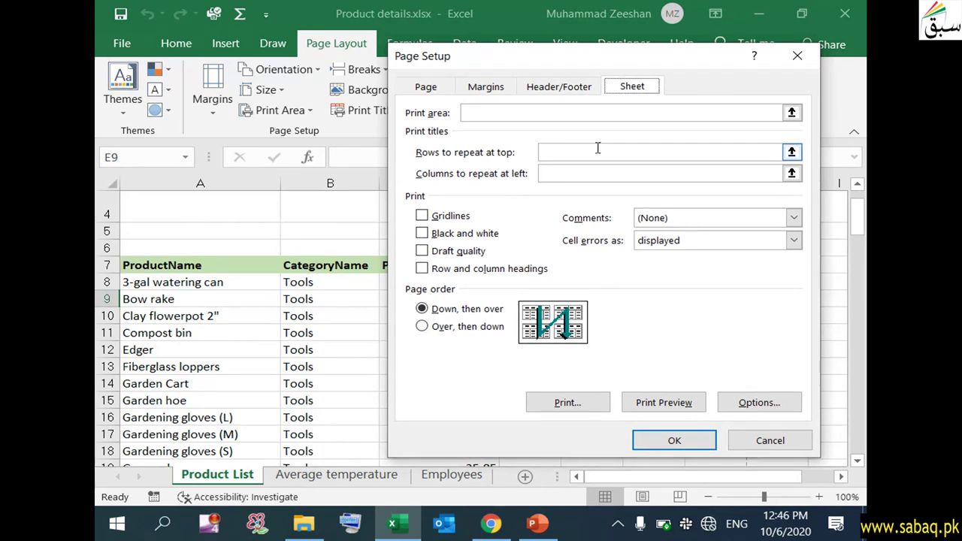
pyautogui.click(598, 150)
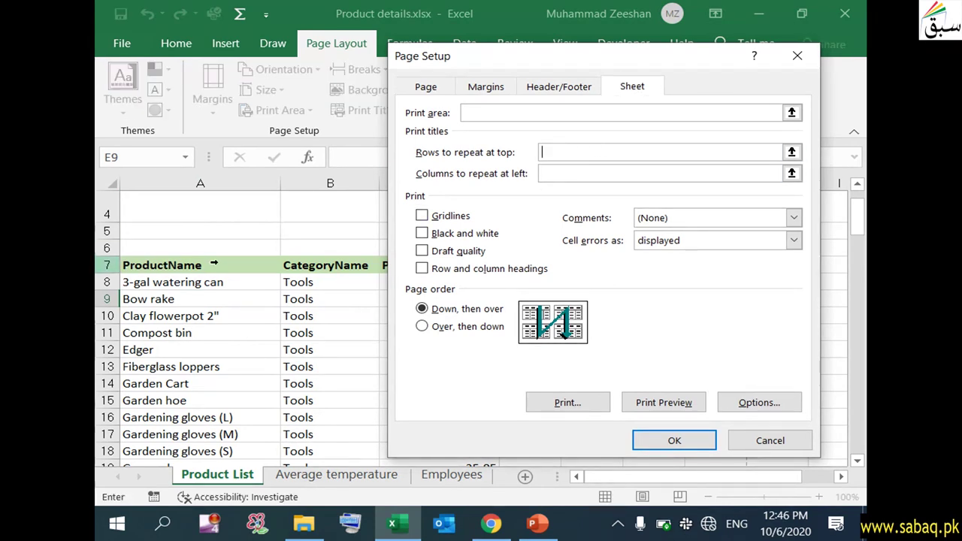
pyautogui.click(109, 265)
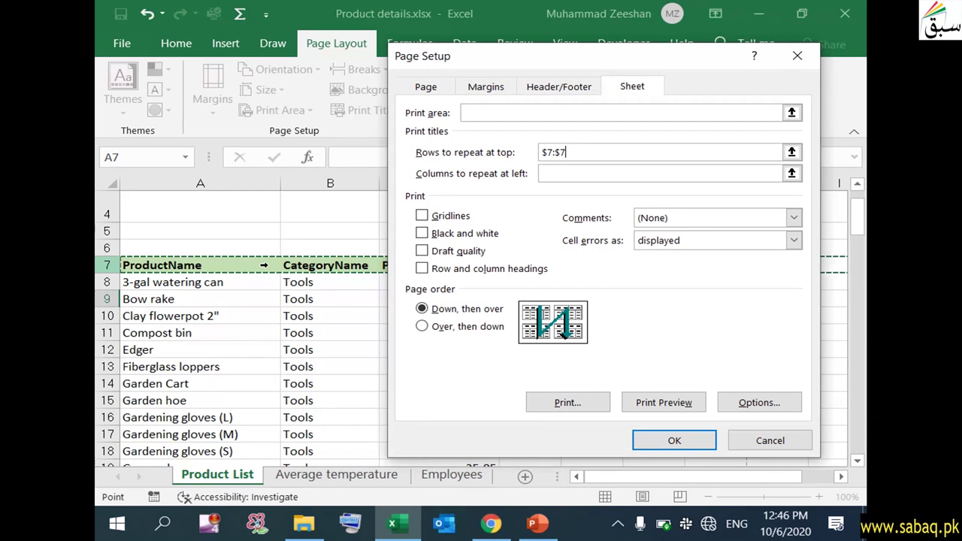
pyautogui.click(556, 152)
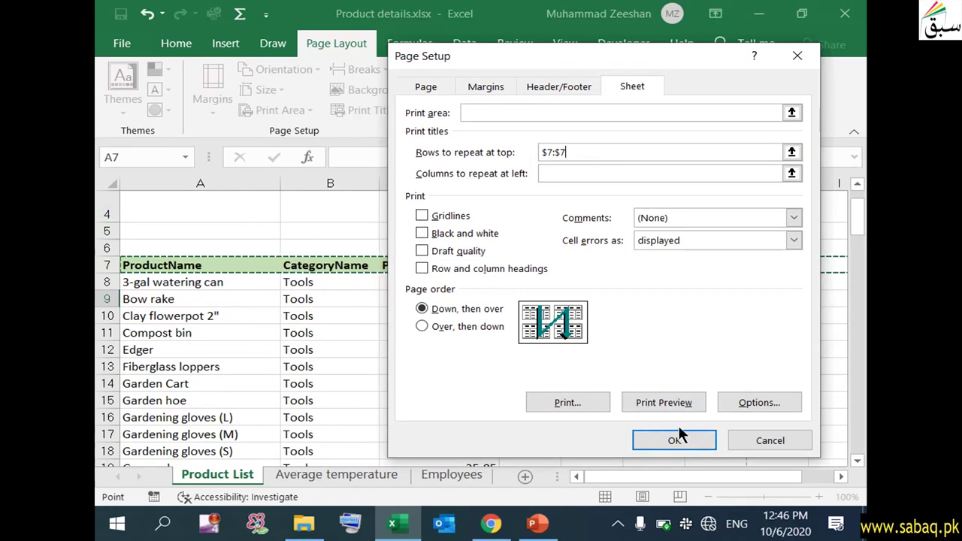
pyautogui.click(682, 398)
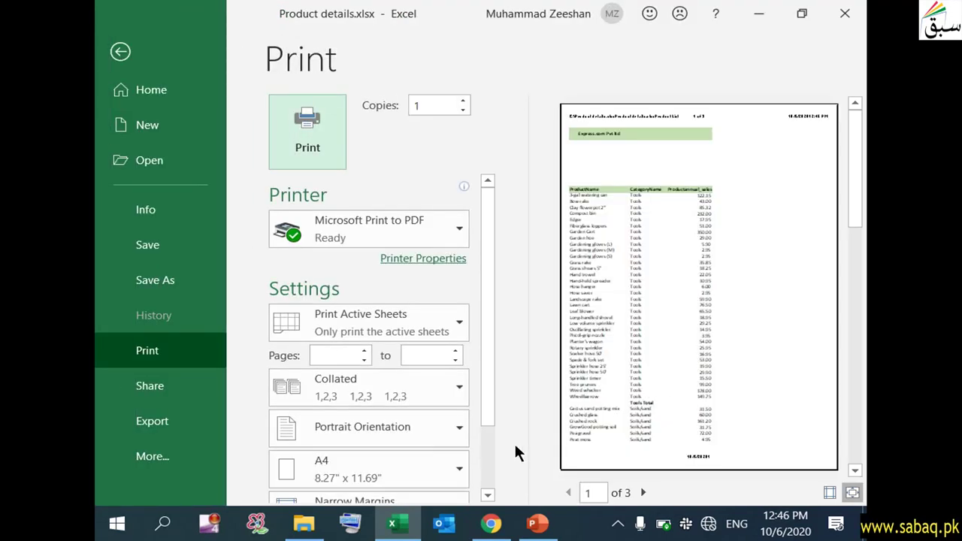
pyautogui.scroll(-1, 466, 436)
pyautogui.scroll(-1, 483, 404)
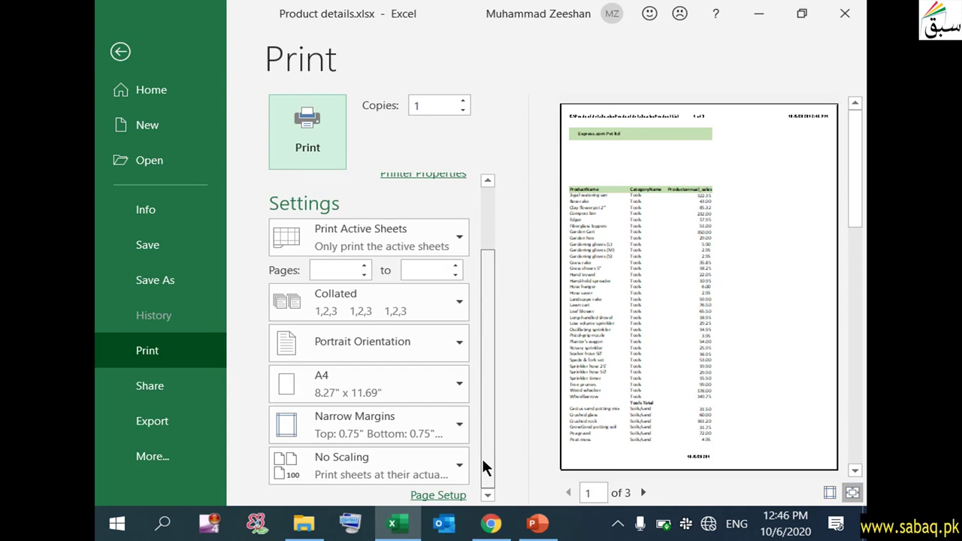
pyautogui.click(643, 493)
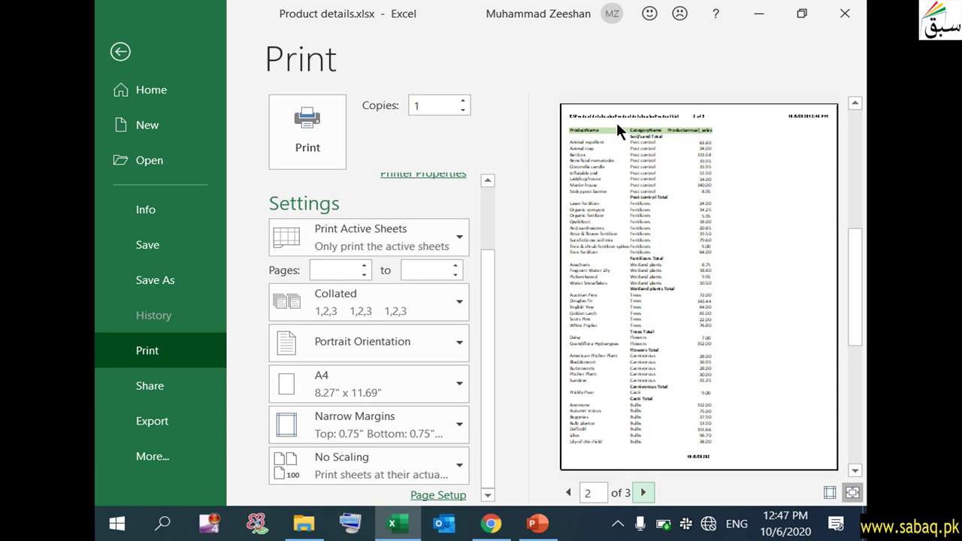
pyautogui.click(643, 493)
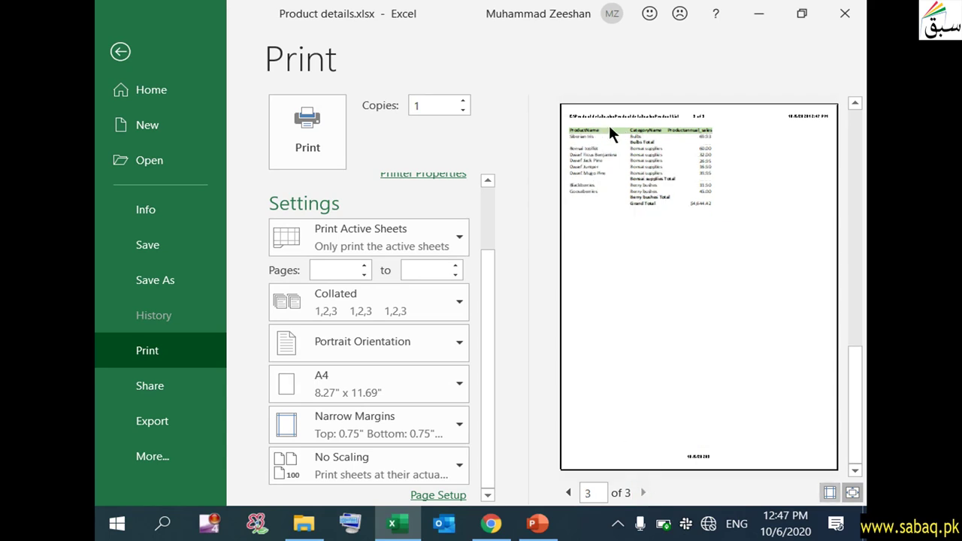
pyautogui.click(570, 492)
pyautogui.click(569, 493)
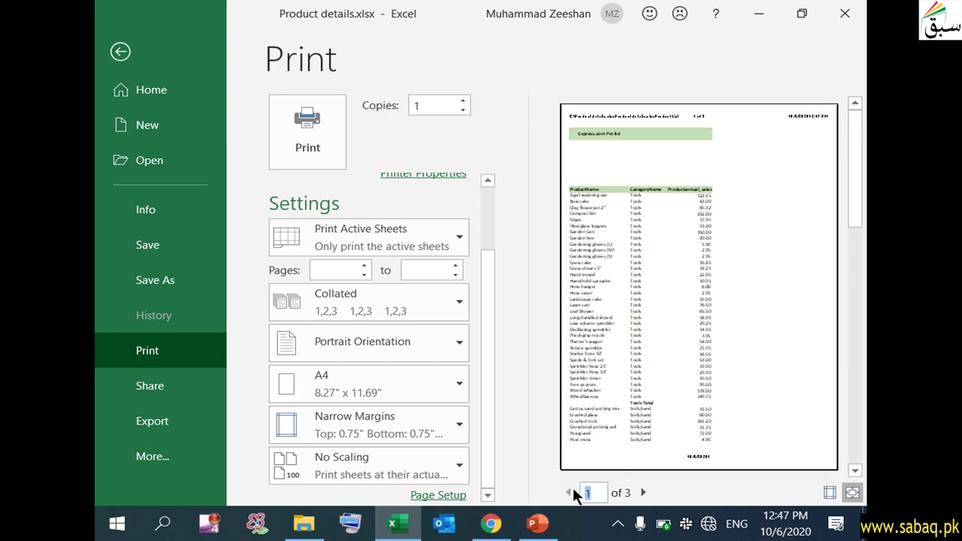
# - Show the PowerPoint slide listing the five distribution topics, then return to the Excel workbook
pyautogui.click(536, 526)
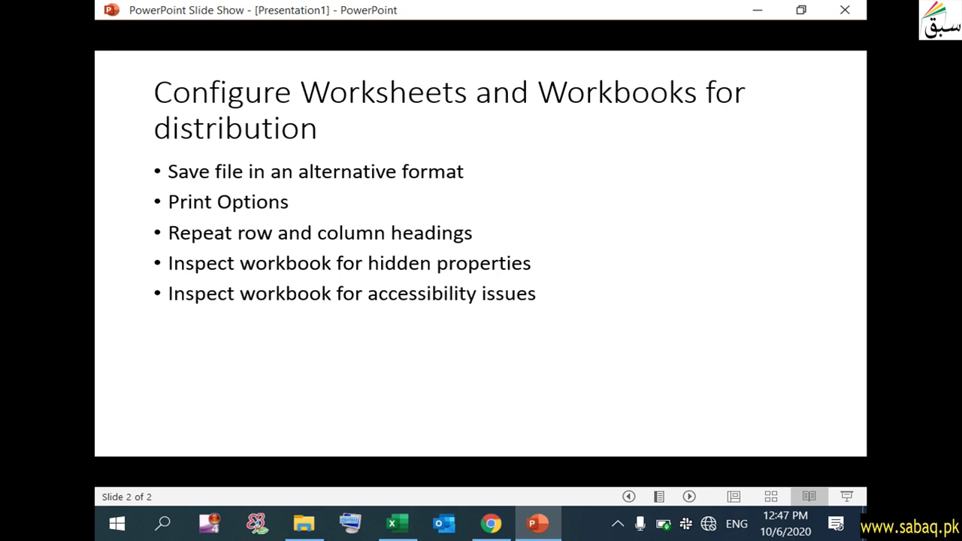
pyautogui.click(404, 531)
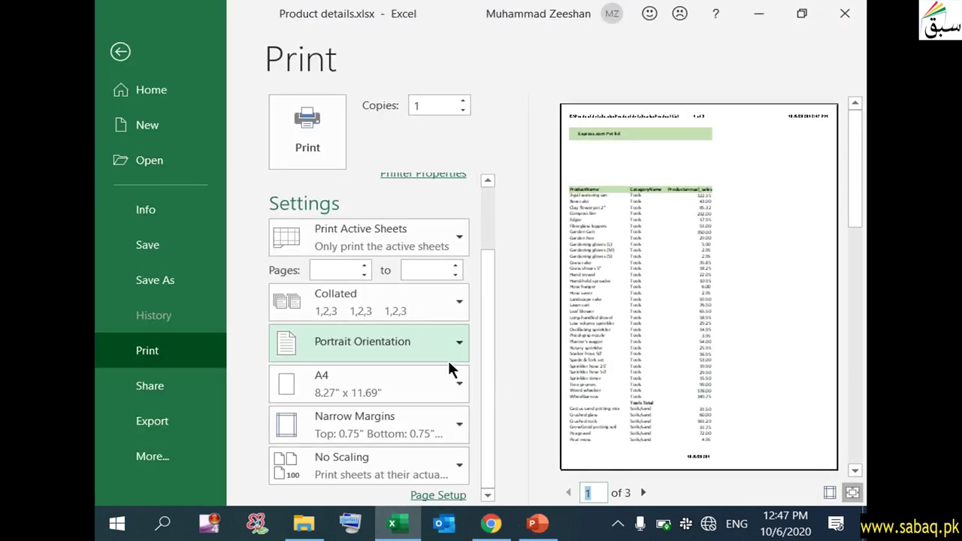
# - Launch the Document Inspector for Product details.xlsx, saving the workbook first when prompted
pyautogui.click(153, 91)
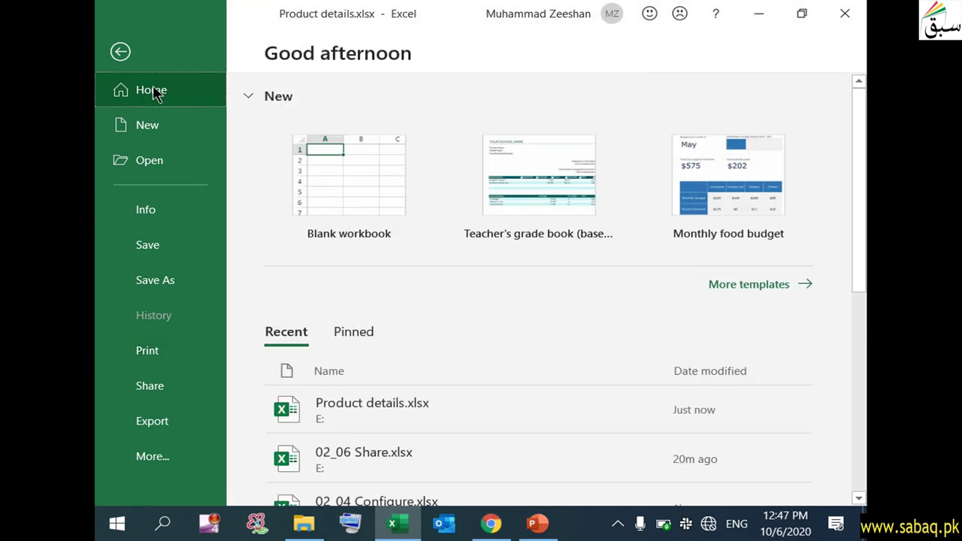
pyautogui.click(167, 213)
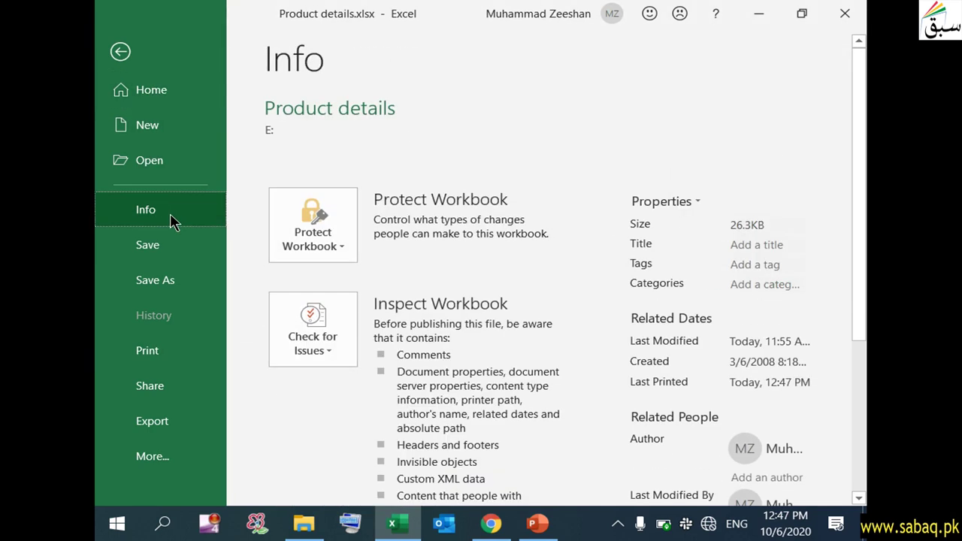
pyautogui.click(330, 351)
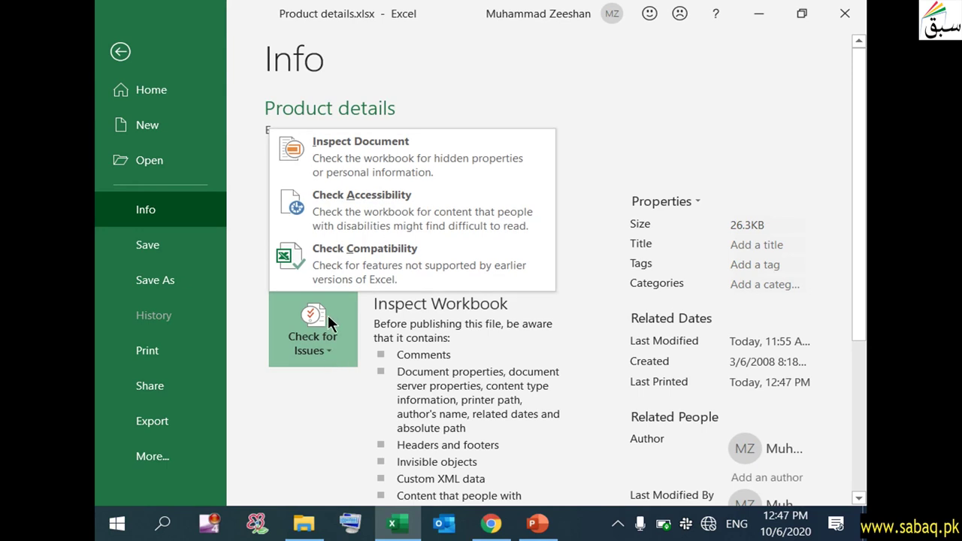
pyautogui.click(378, 158)
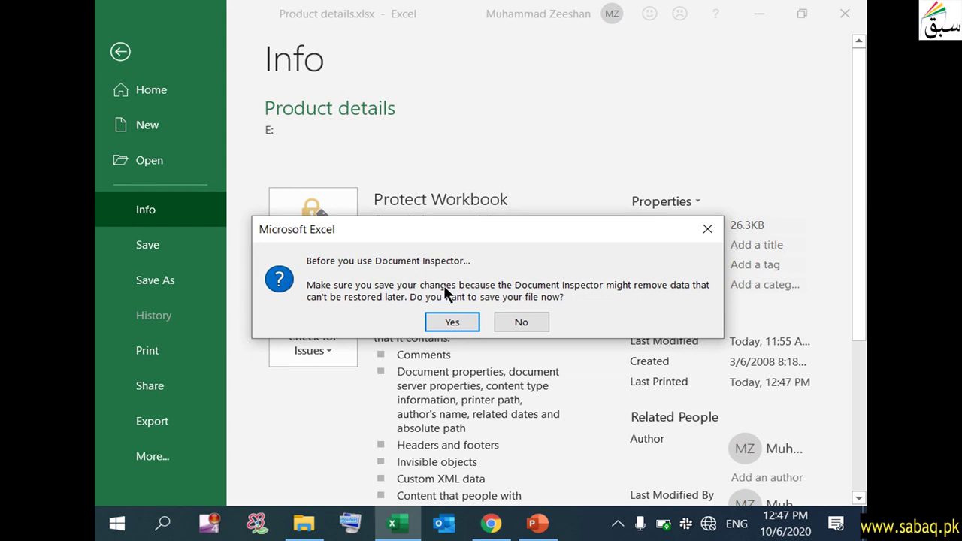
pyautogui.click(456, 322)
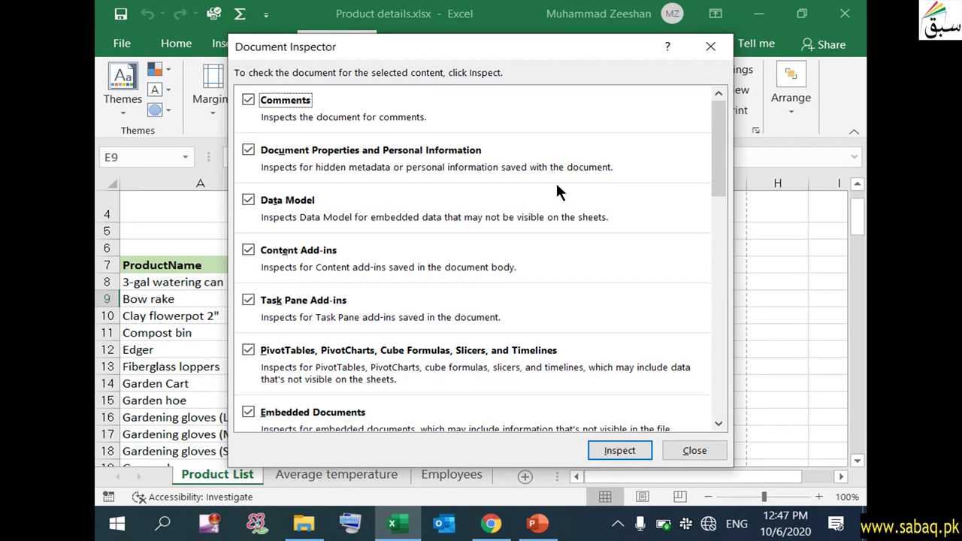
# - Inspect the workbook and review the findings on comments, document properties, custom XML and headers/footers, then close the results
pyautogui.moveTo(721, 138); pyautogui.dragTo(721, 235)
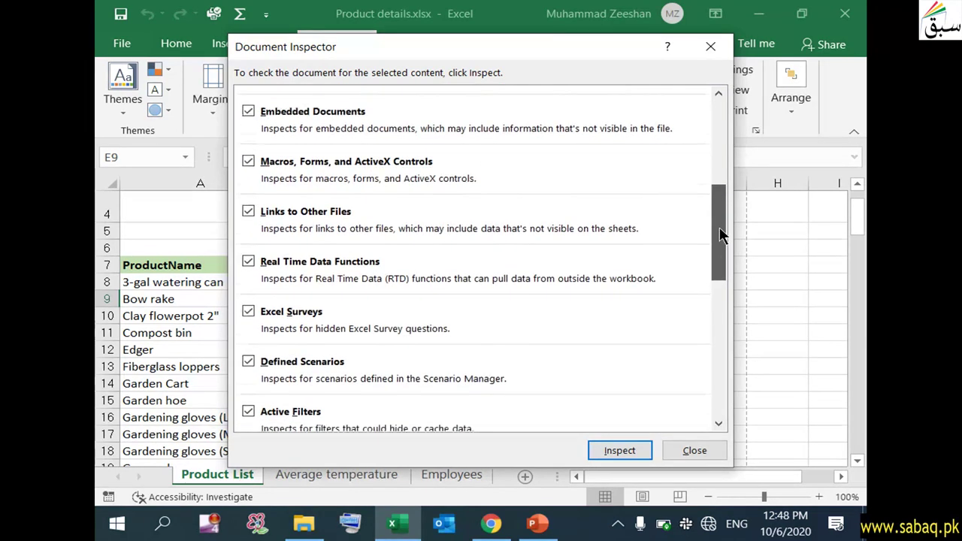
pyautogui.moveTo(720, 234)
pyautogui.mouseDown()
pyautogui.moveTo(703, 305)
pyautogui.moveTo(706, 388)
pyautogui.mouseUp()
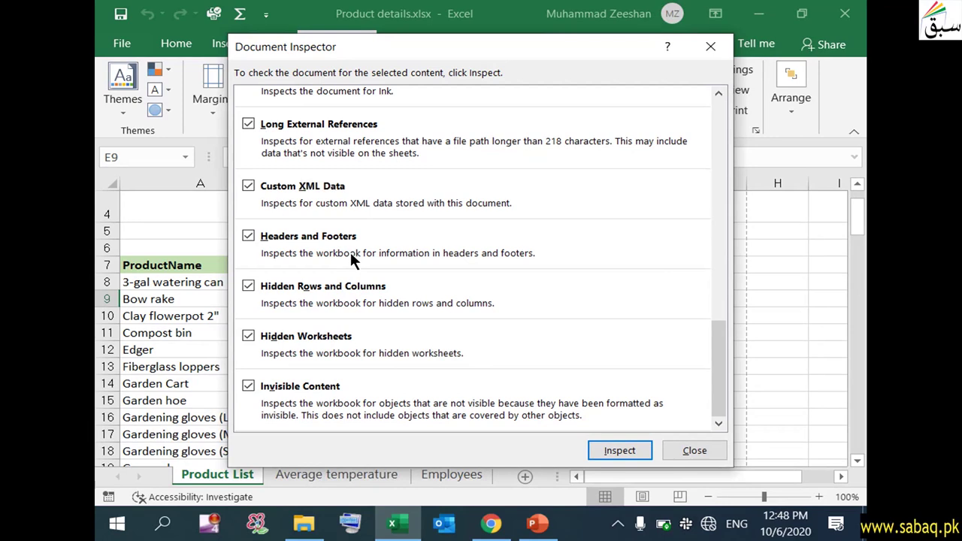
pyautogui.click(631, 454)
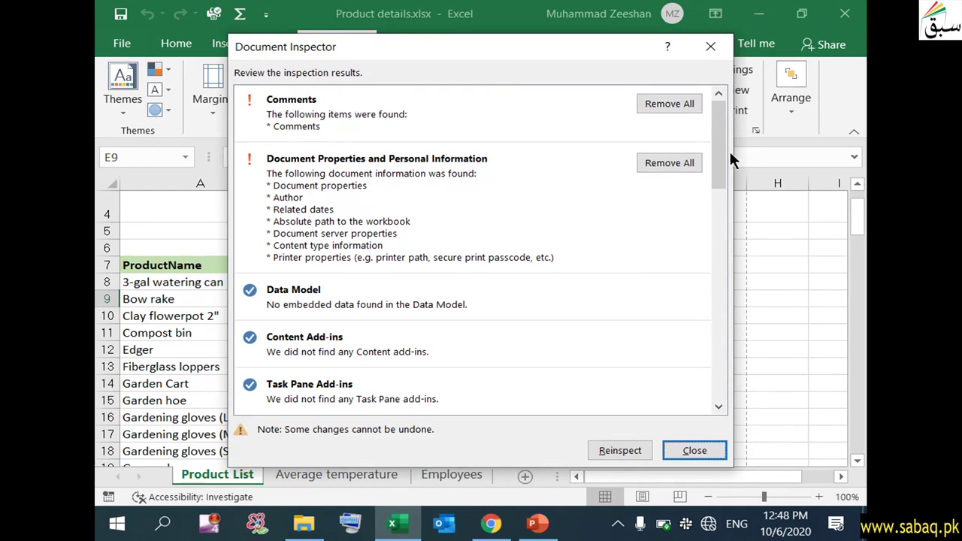
pyautogui.moveTo(719, 162); pyautogui.dragTo(714, 387)
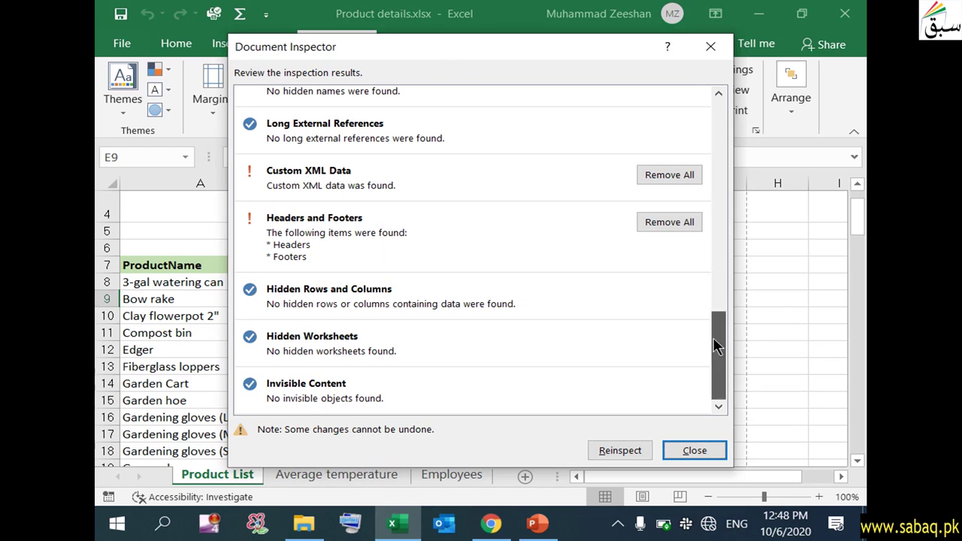
pyautogui.moveTo(718, 346); pyautogui.dragTo(712, 111)
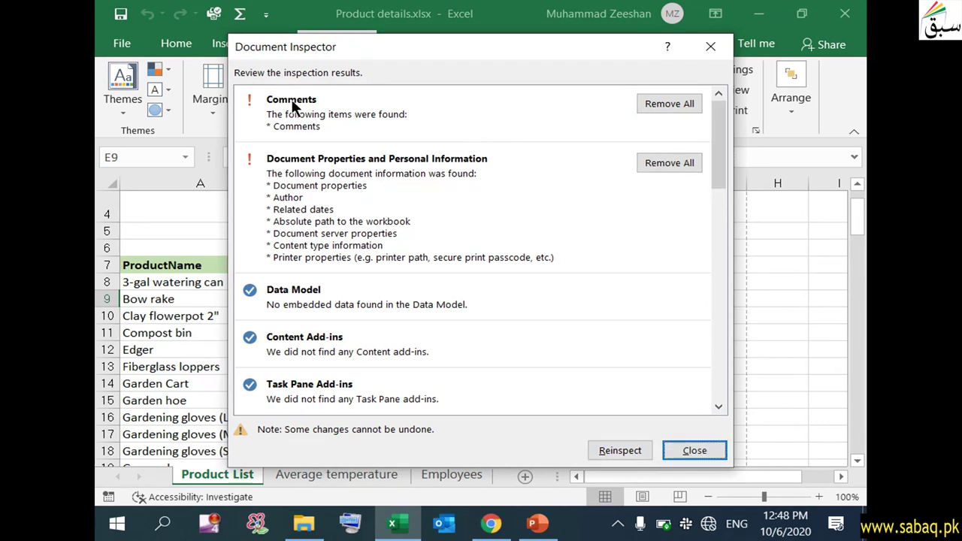
pyautogui.click(700, 451)
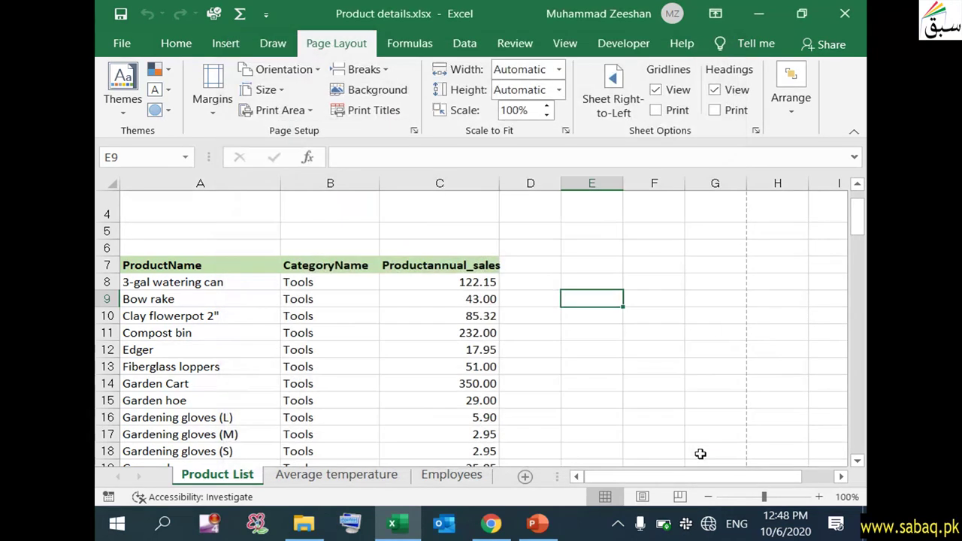
pyautogui.click(552, 526)
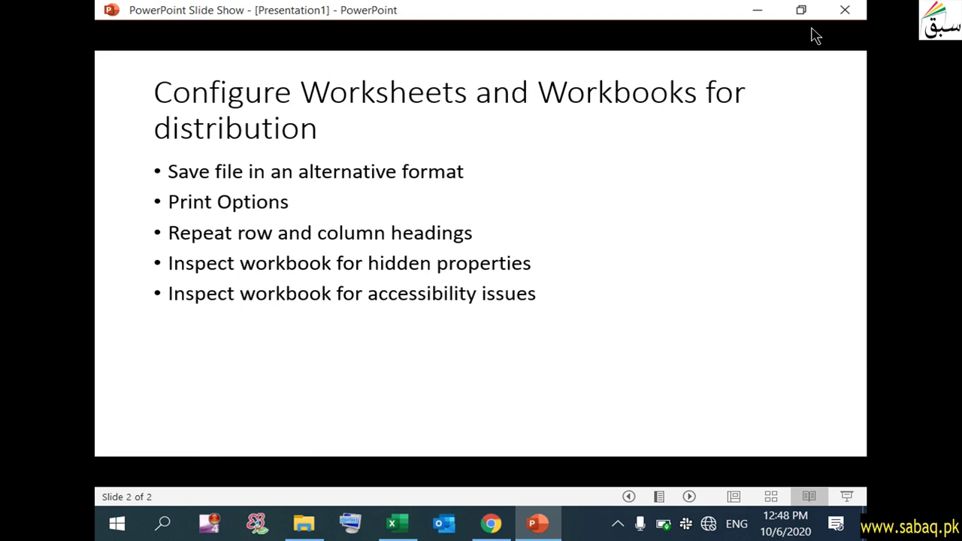
pyautogui.click(536, 528)
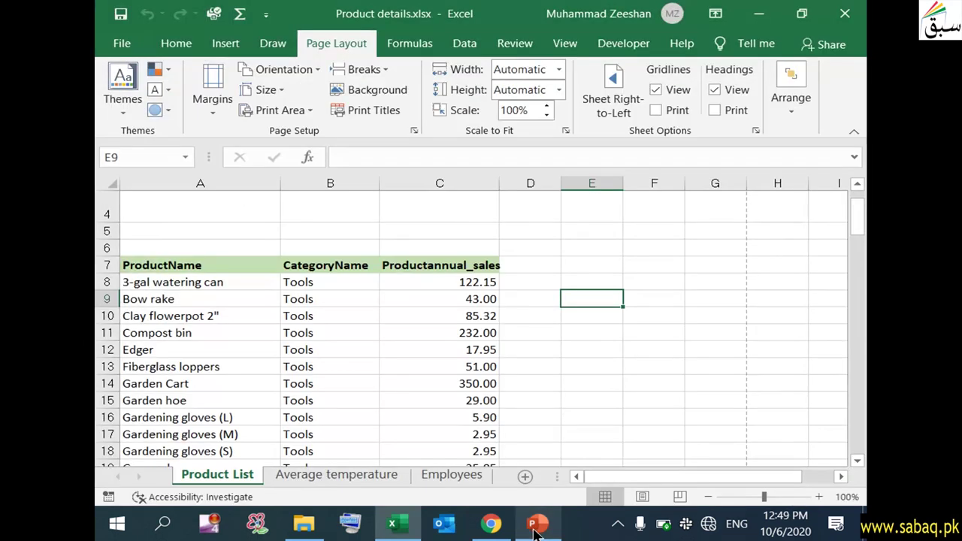
pyautogui.click(529, 364)
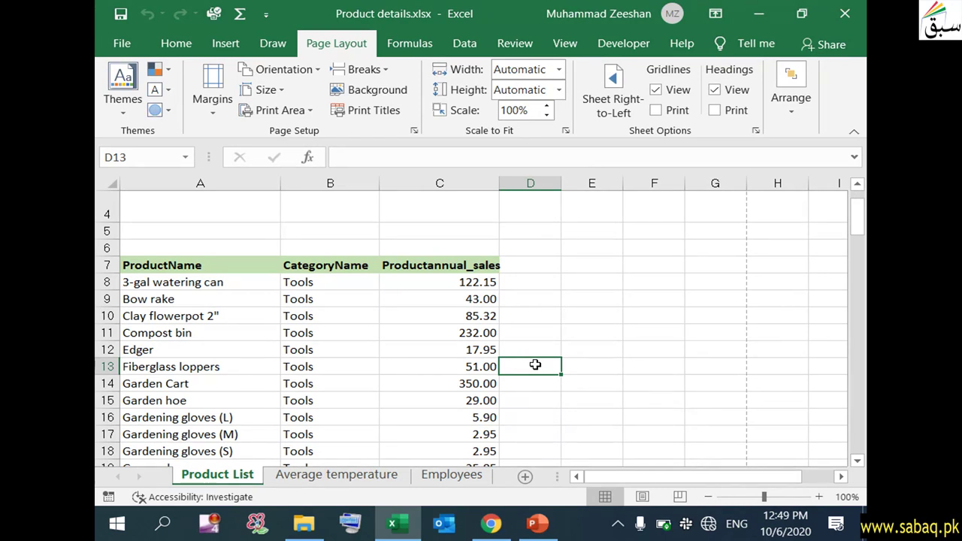
pyautogui.click(122, 44)
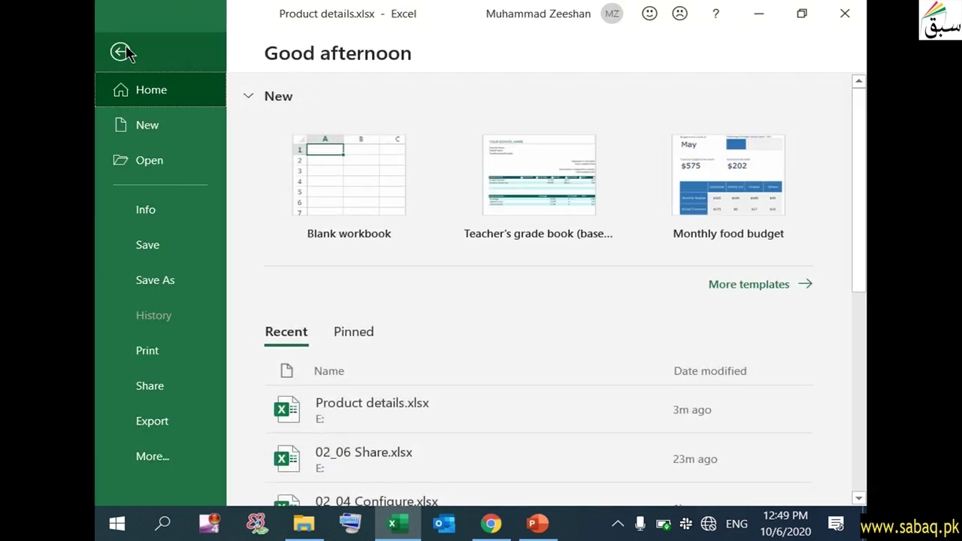
# - Run Check Accessibility, flagging Merged Cells (1) and Hard-to-read Text Contrast (1)
pyautogui.click(178, 208)
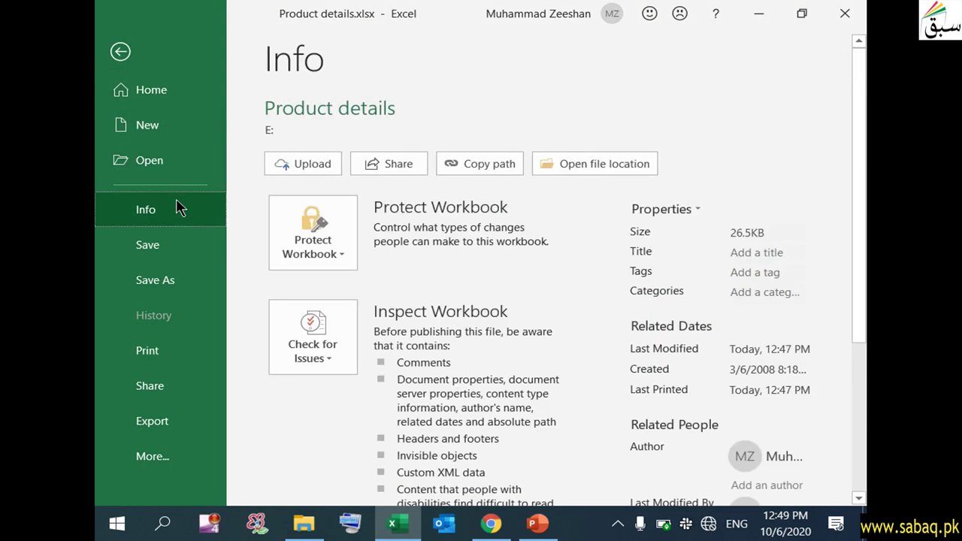
pyautogui.click(333, 353)
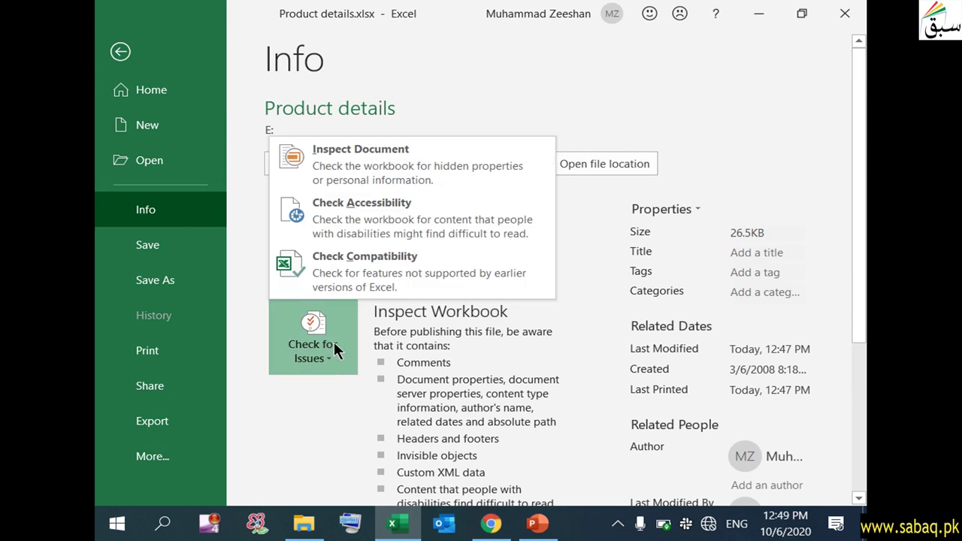
pyautogui.click(399, 220)
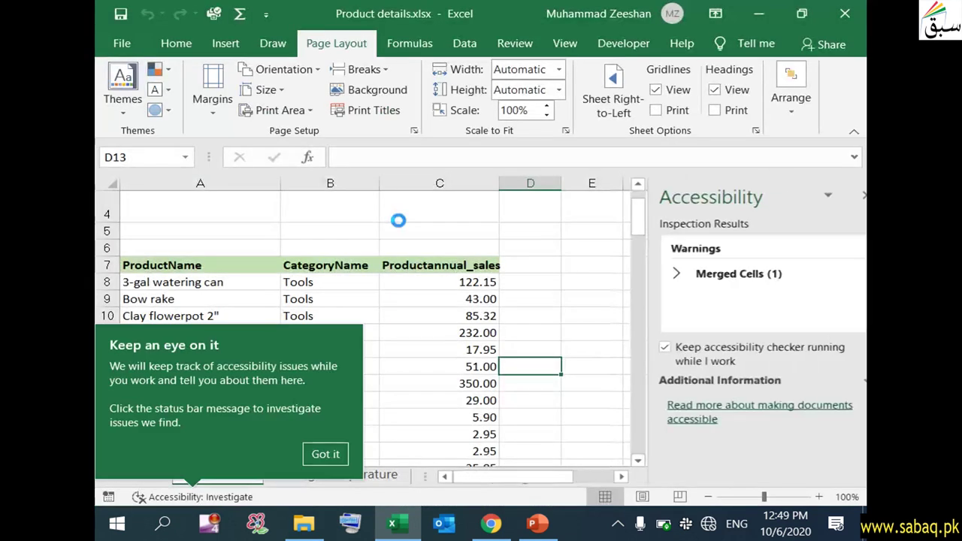
pyautogui.click(338, 455)
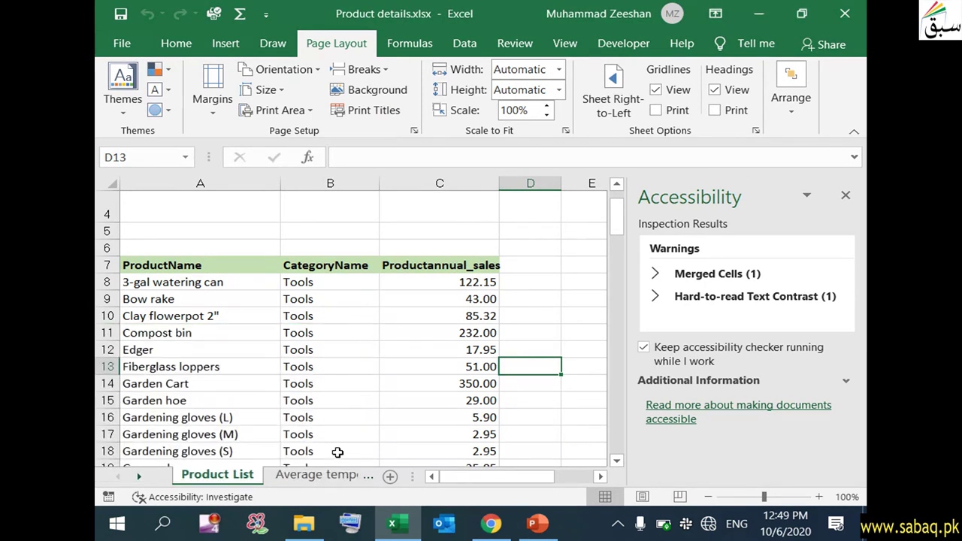
# - Jump to the merged cells A1:C1 and the low-contrast cell C7 on Employees, entering C7 for editing
pyautogui.click(718, 274)
pyautogui.click(747, 291)
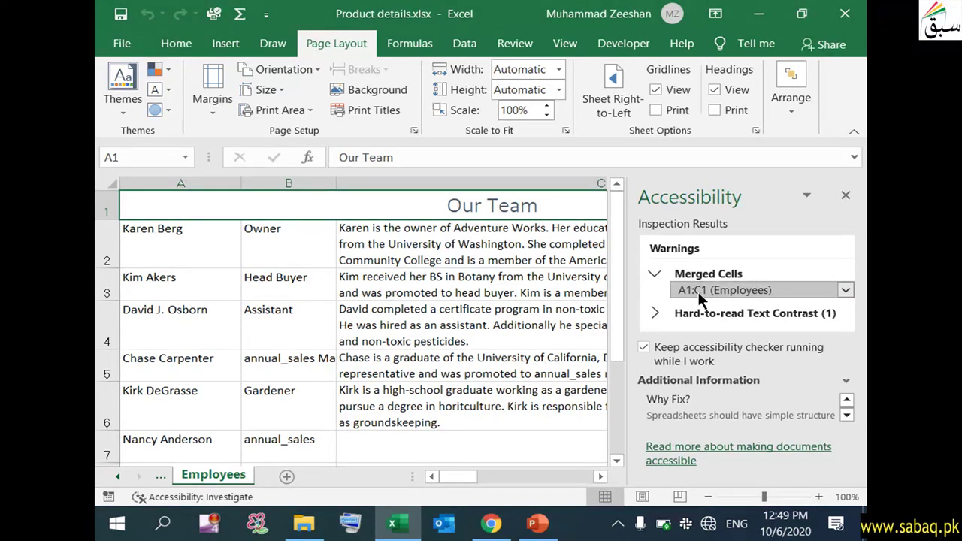
pyautogui.click(716, 310)
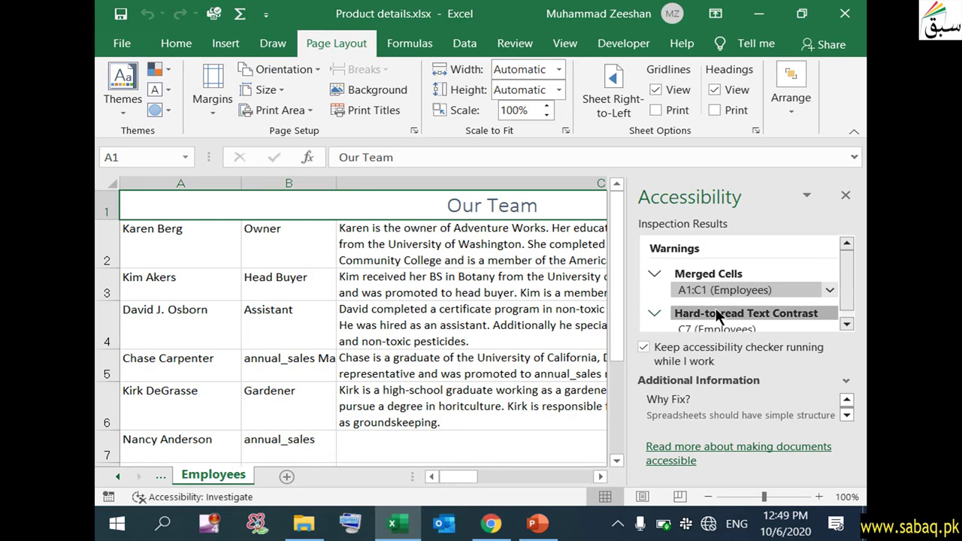
pyautogui.scroll(-1, 849, 286)
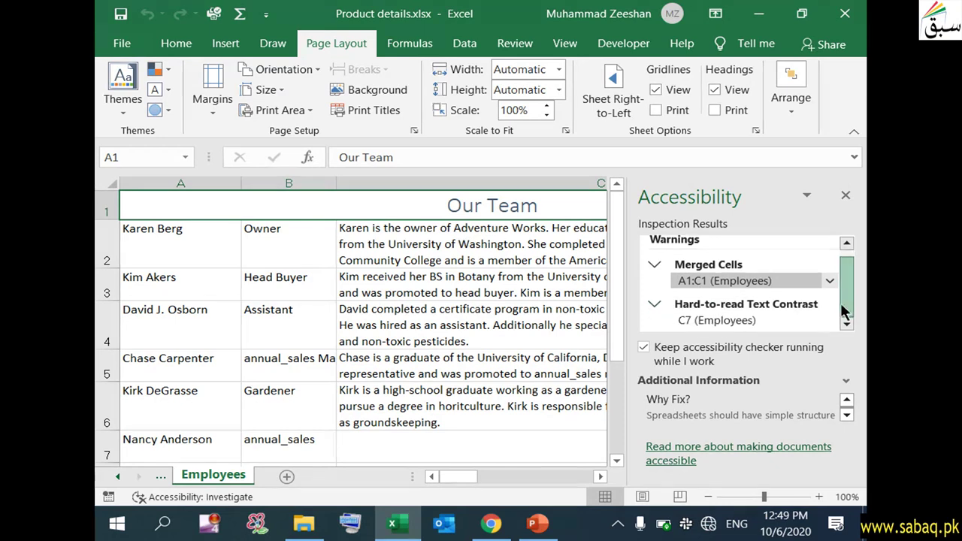
pyautogui.click(747, 322)
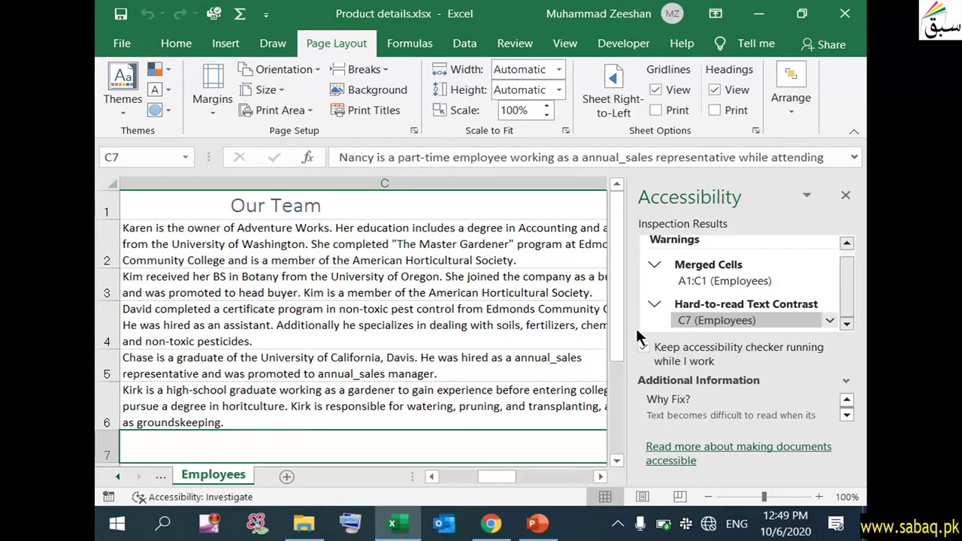
pyautogui.scroll(-1, 361, 442)
pyautogui.doubleClick(355, 376)
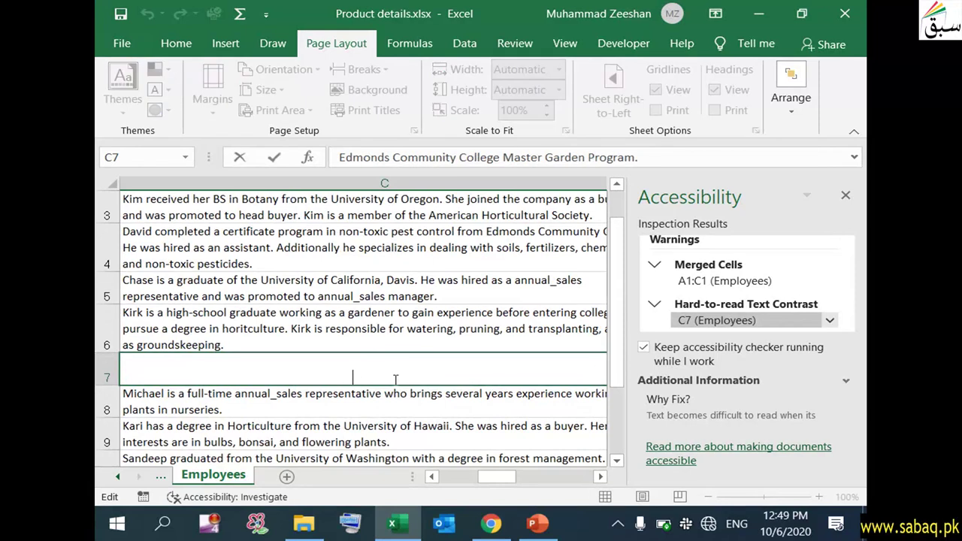
# - Recolour the text in cell C7 to Automatic (black) font and confirm the edit
pyautogui.moveTo(381, 377); pyautogui.dragTo(109, 356)
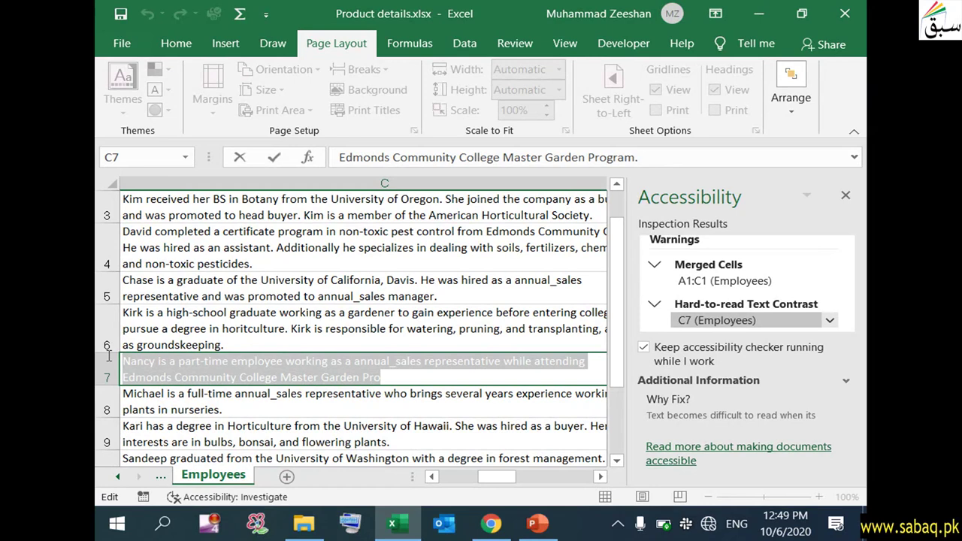
pyautogui.moveTo(109, 356); pyautogui.dragTo(103, 355)
pyautogui.press('Delete')
pyautogui.hotkey('ctrl', 'z')
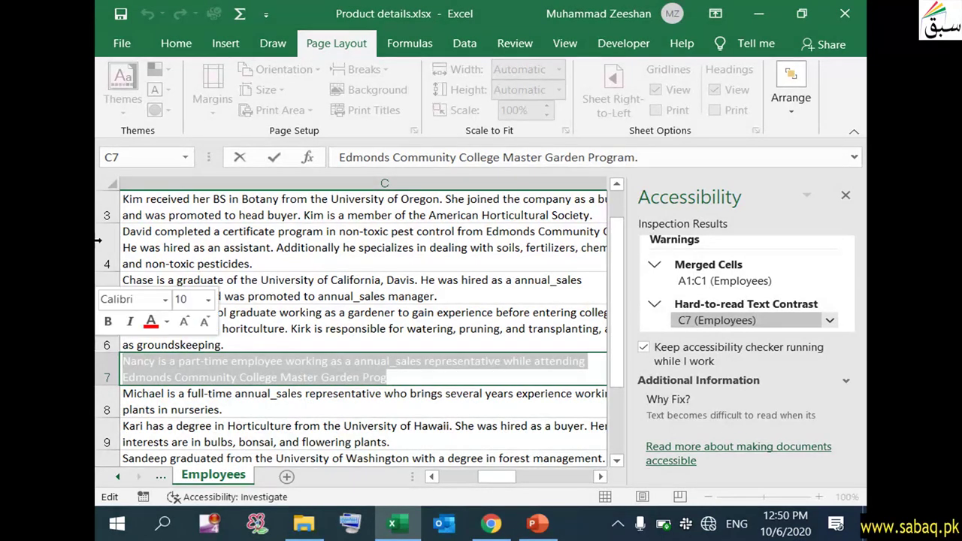
pyautogui.click(174, 43)
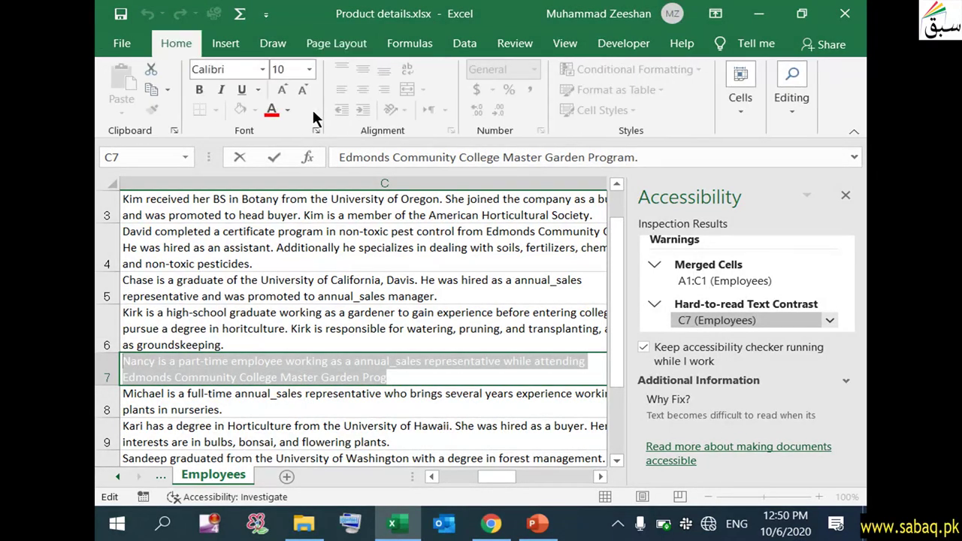
pyautogui.click(288, 110)
pyautogui.click(282, 166)
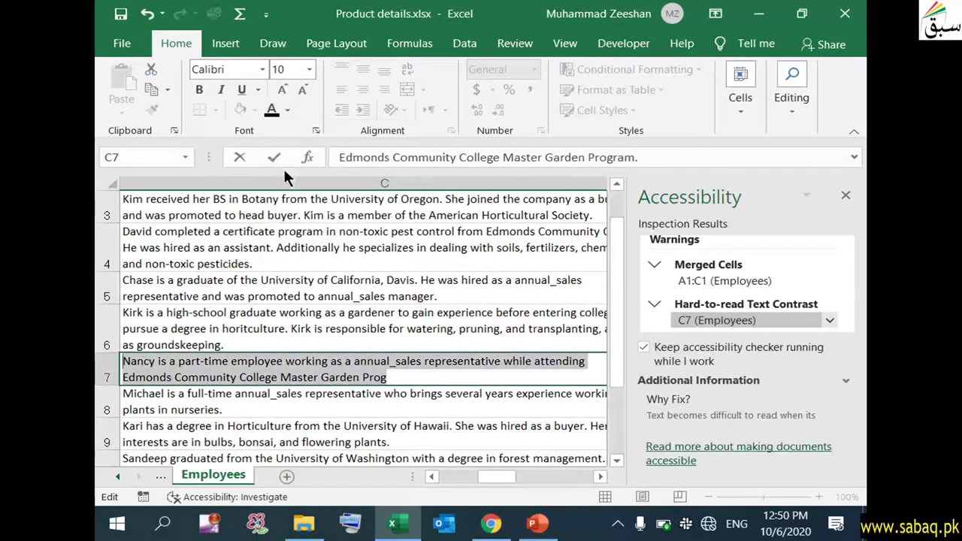
pyautogui.click(371, 417)
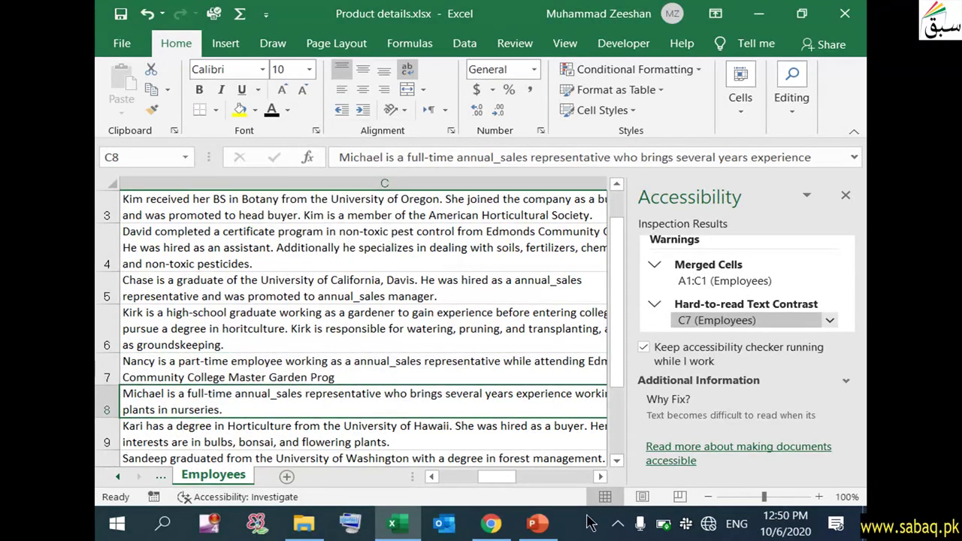